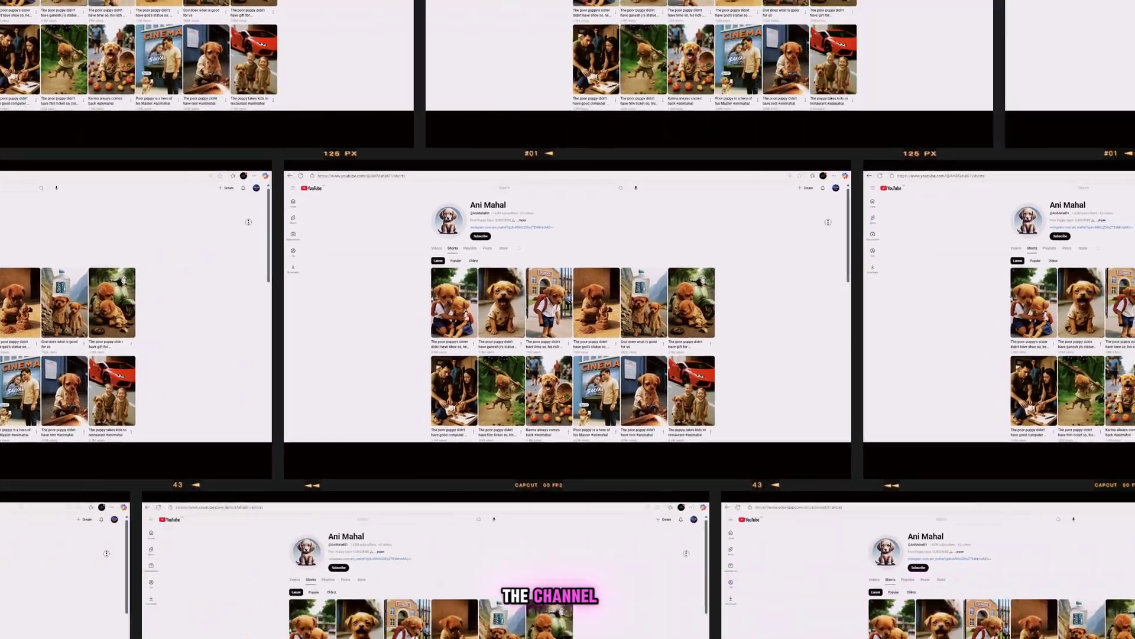
Scroll down the channel's Shorts tab to browse the AI-generated poor-puppy videos and their view counts.
scroll(851, 246, "down", 5)
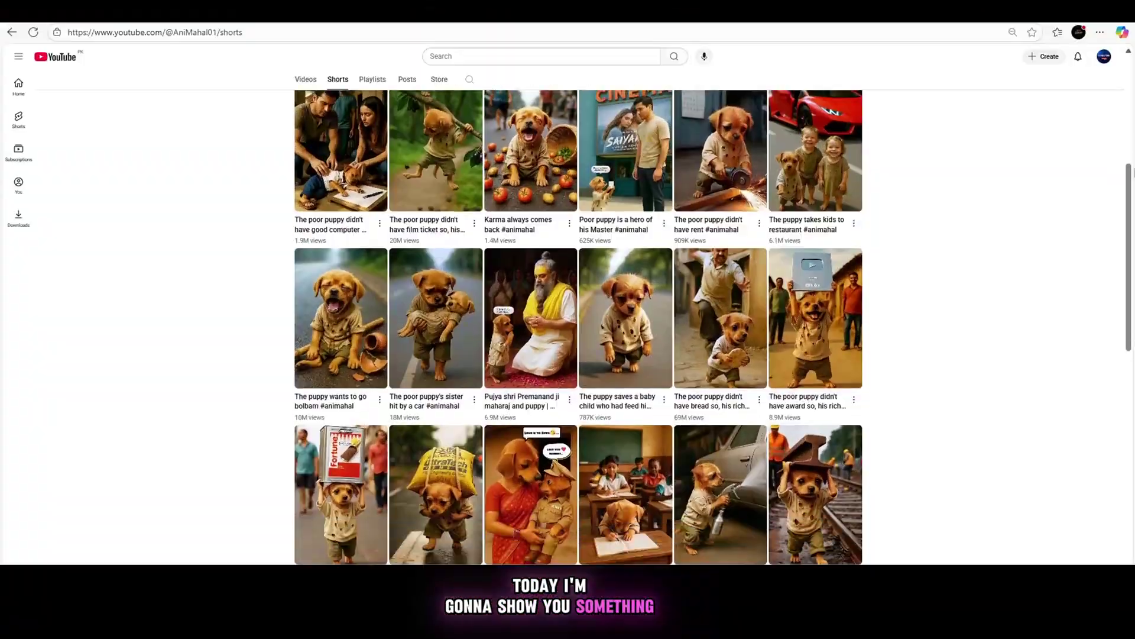
scroll(1115, 139, "down", 4)
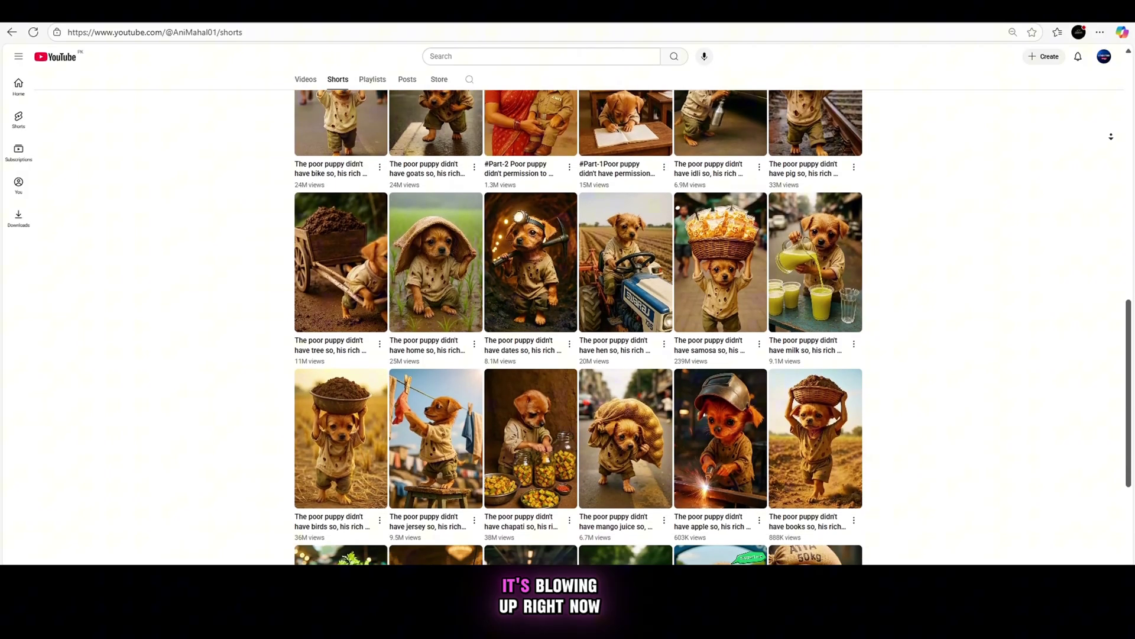
scroll(1112, 137, "down", 1)
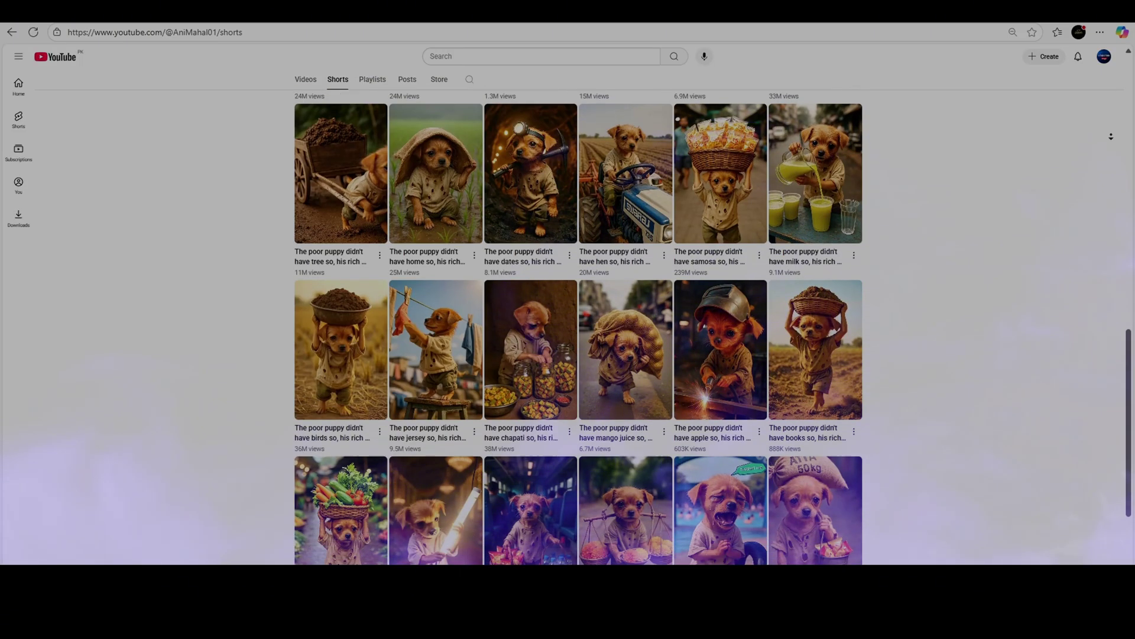
scroll(1111, 136, "down", 3)
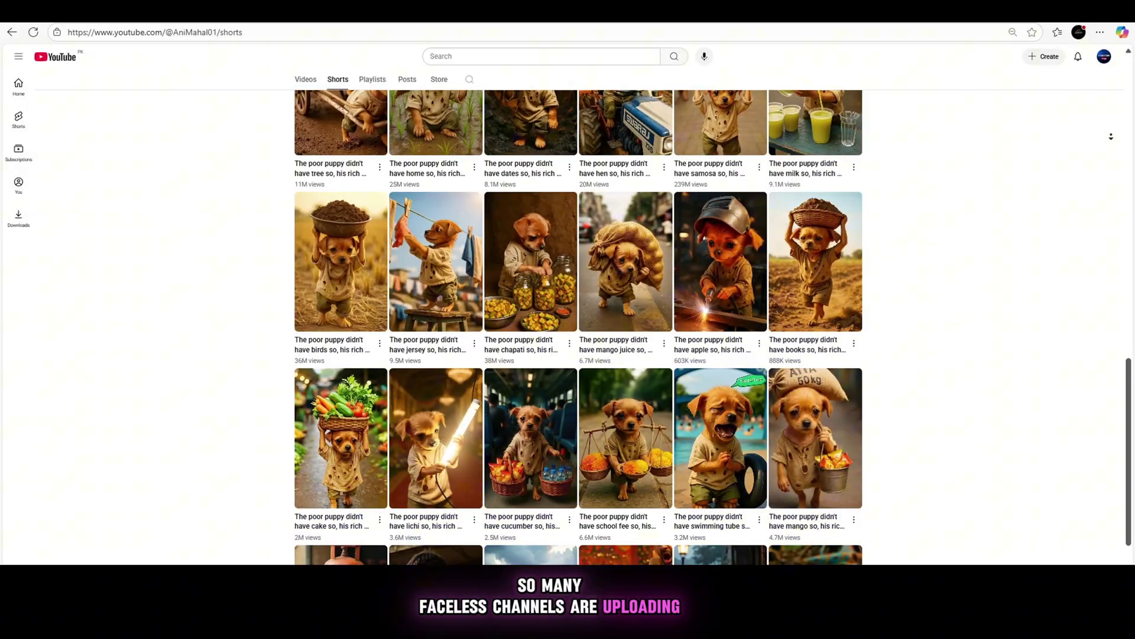
scroll(1111, 136, "down", 1)
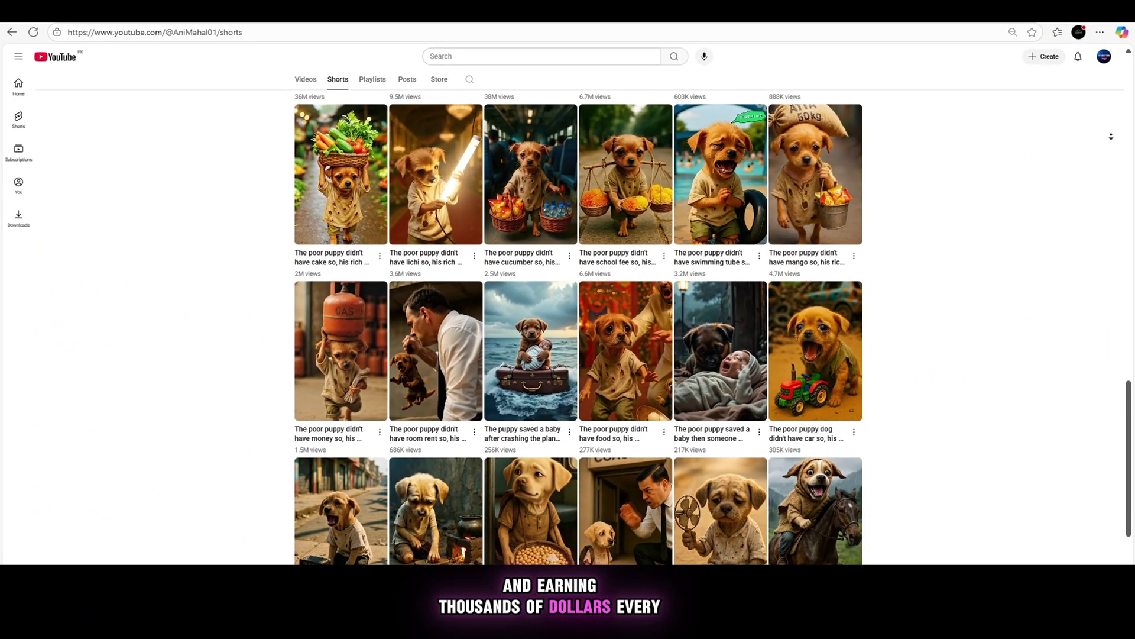
scroll(1111, 136, "down", 1)
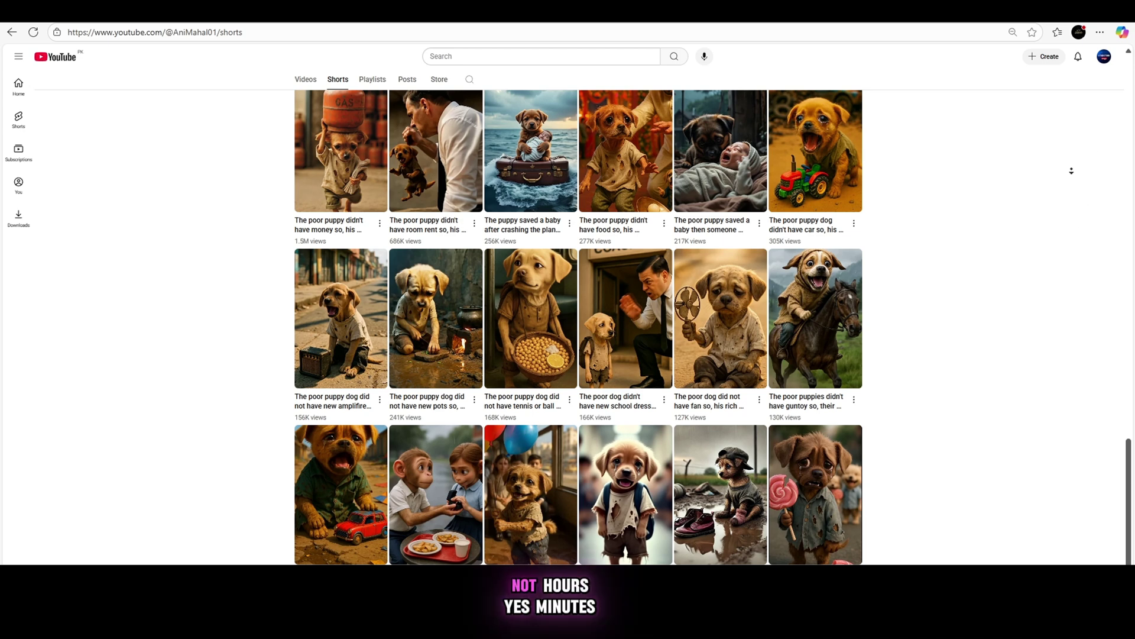
Screenshot the puppy Shorts grid and attach it to a new ChatGPT chat.
middle_click(1076, 240)
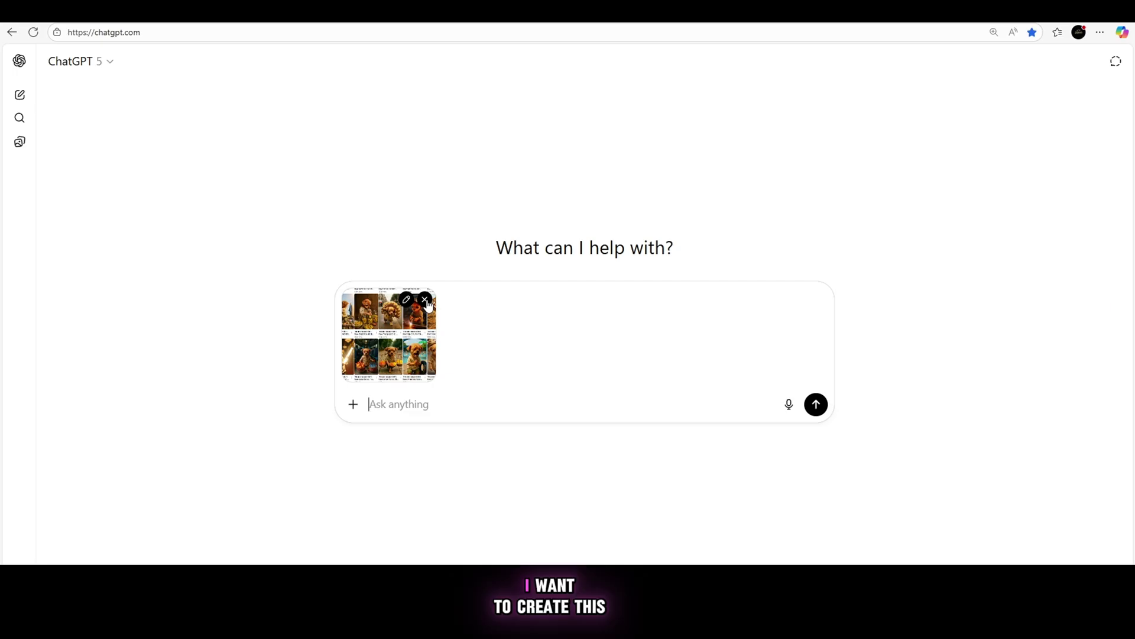
Ask ChatGPT for 10 cute animated video prompts in the same style as the screenshot.
type("i want")
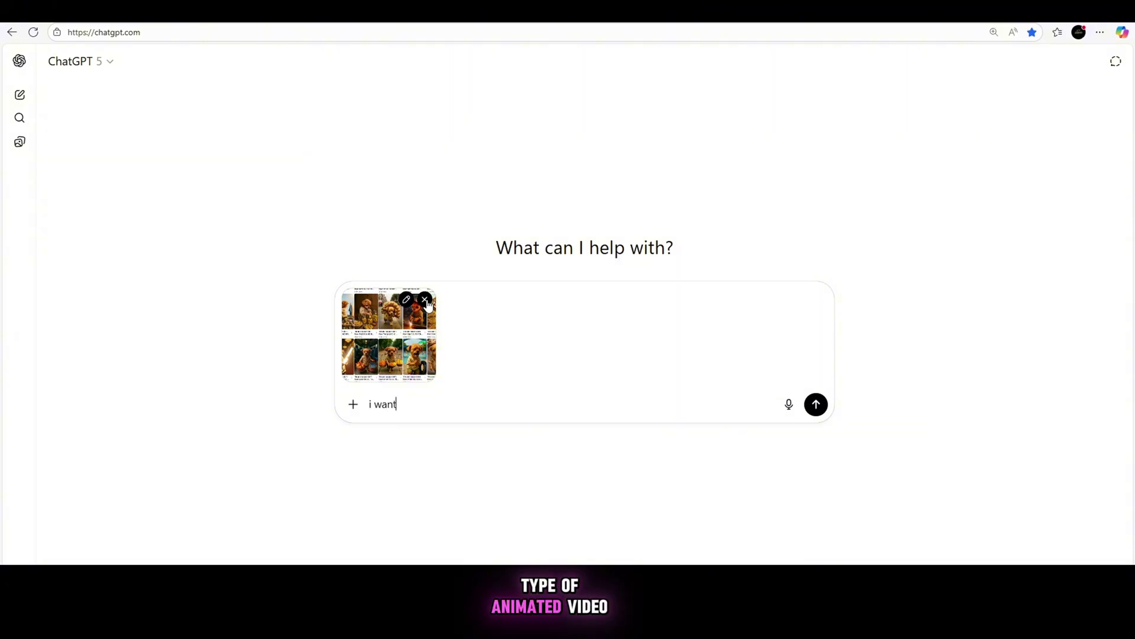
type(" to create this ty")
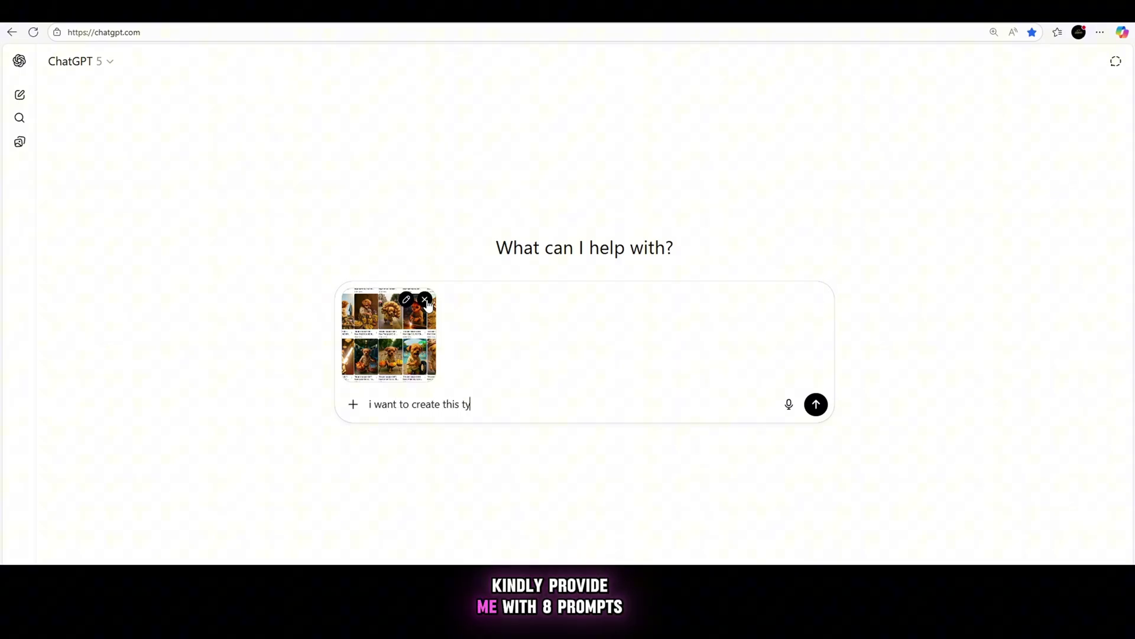
type("pe animated Video")
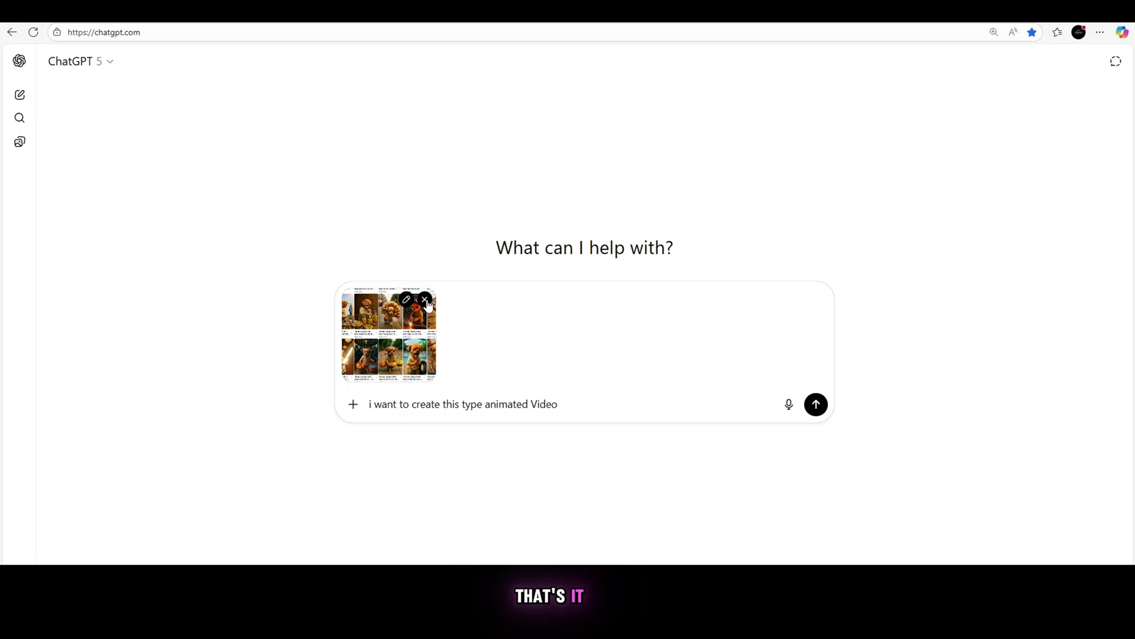
type("Please ")
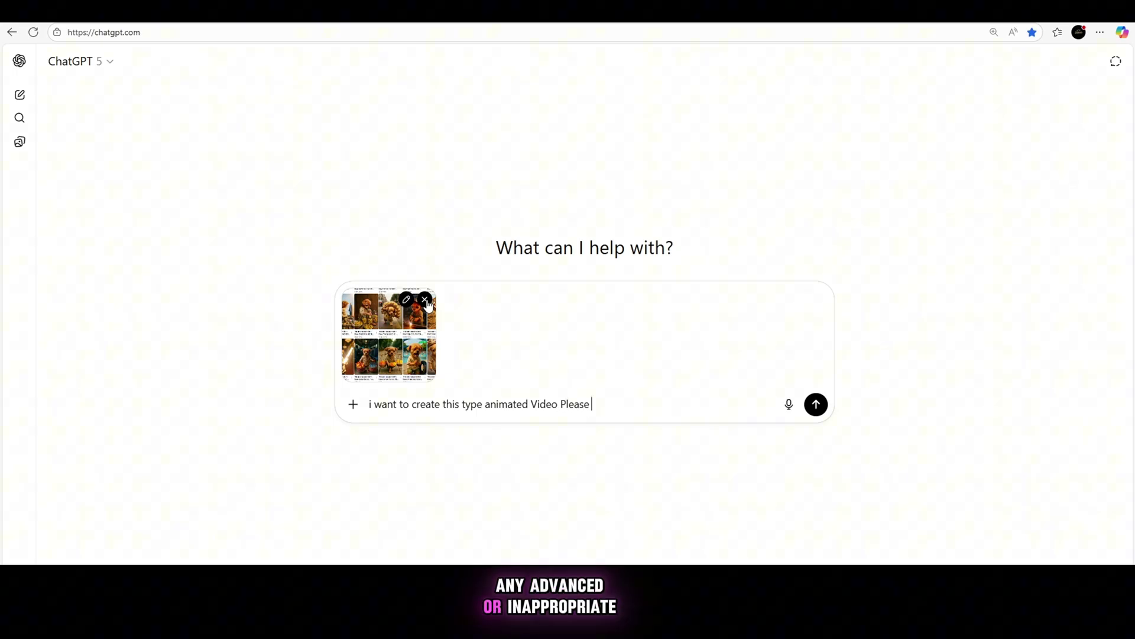
type("Give me a 10")
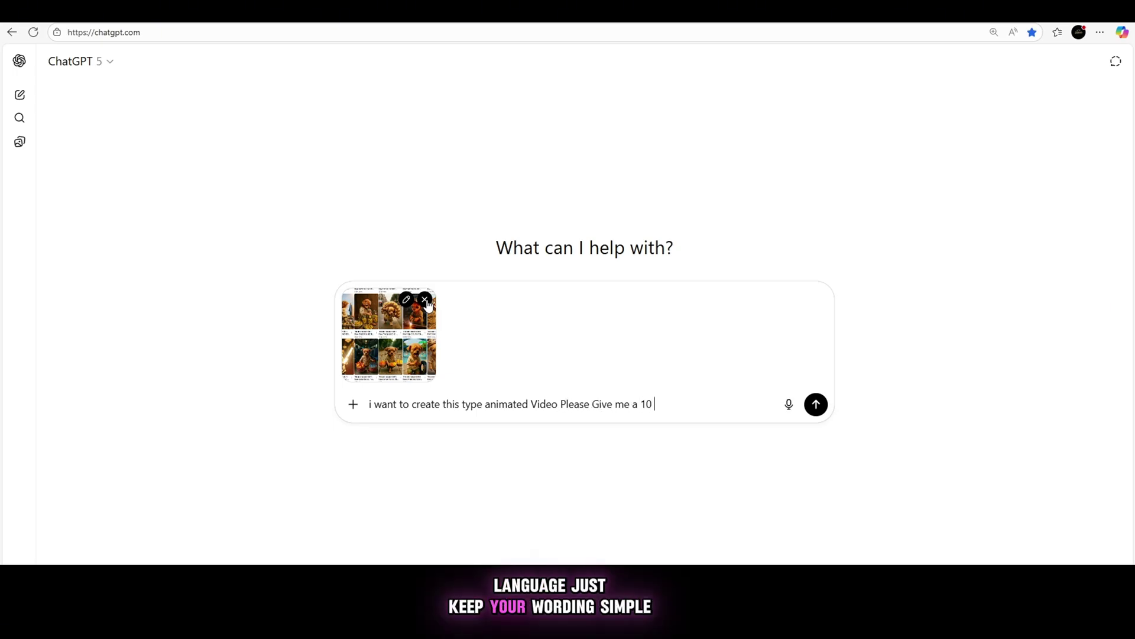
type(" animated ")
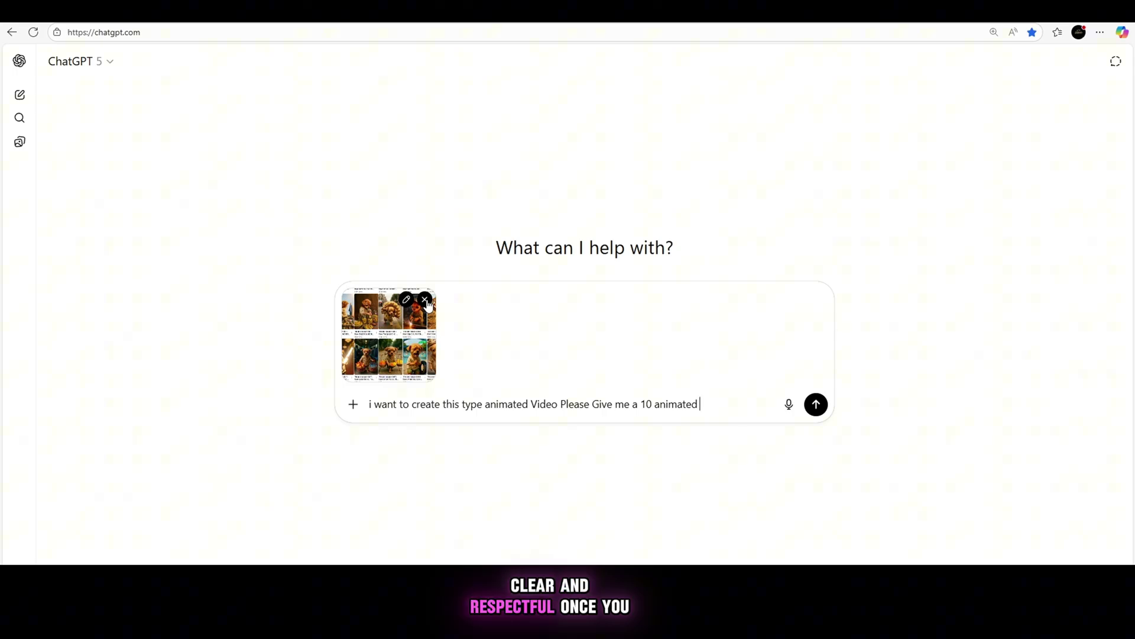
type("Prompt make sure ")
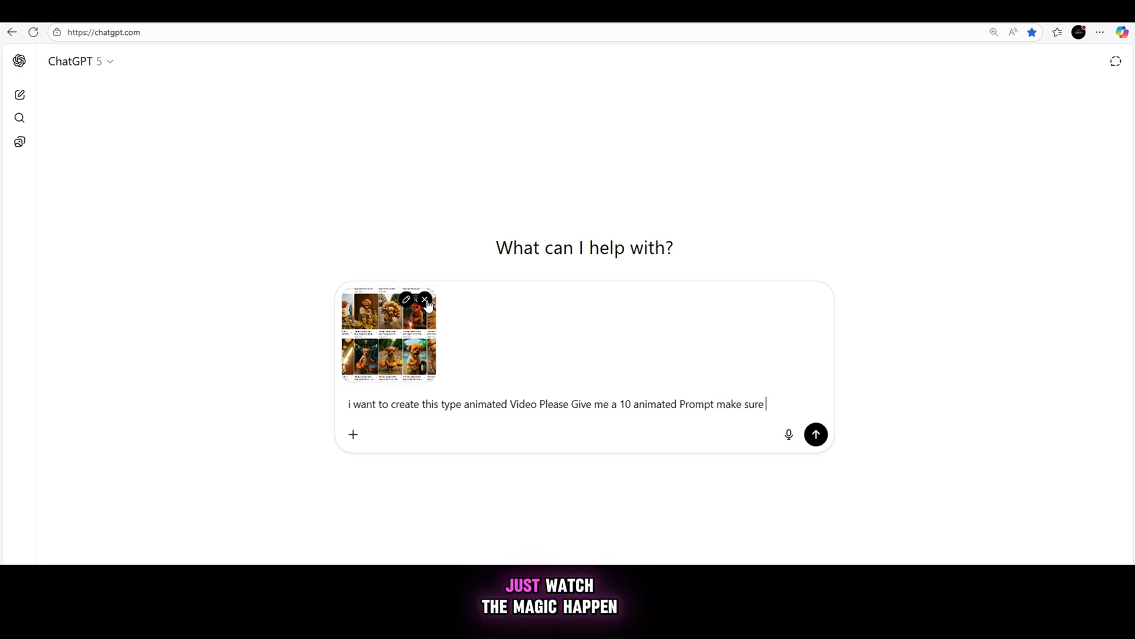
type("more cute prom")
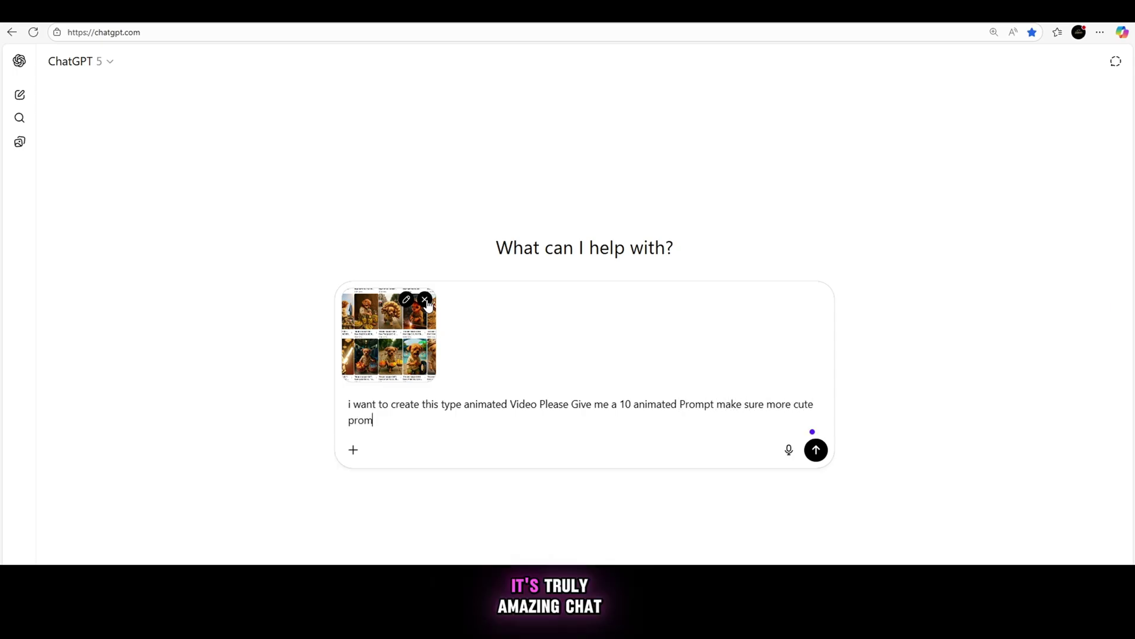
type("pt same like in")
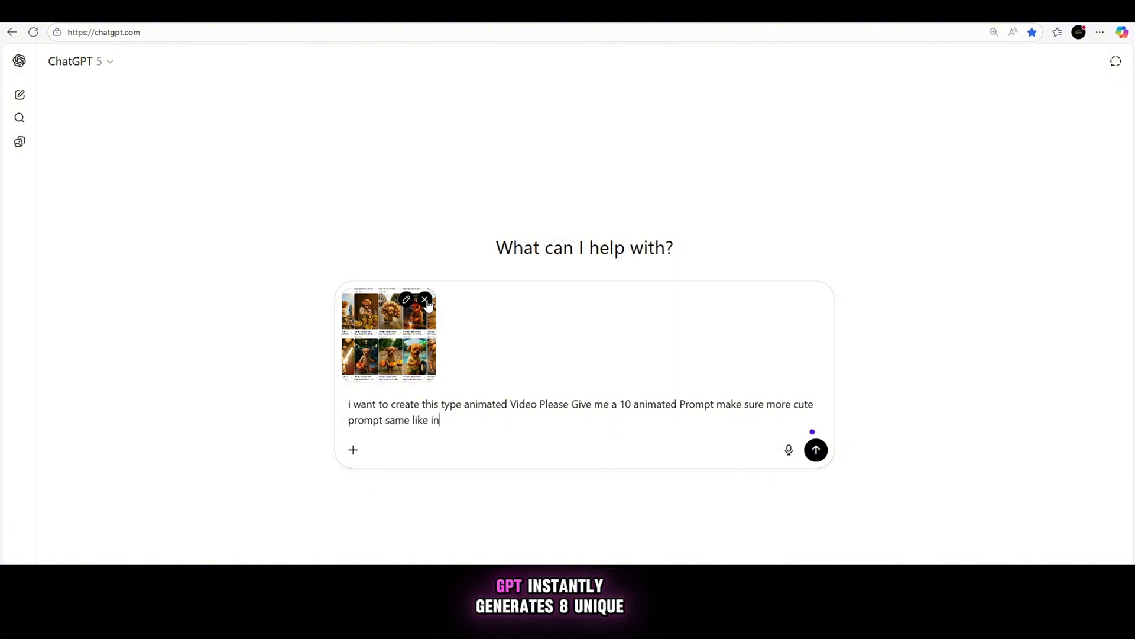
type(" pic required")
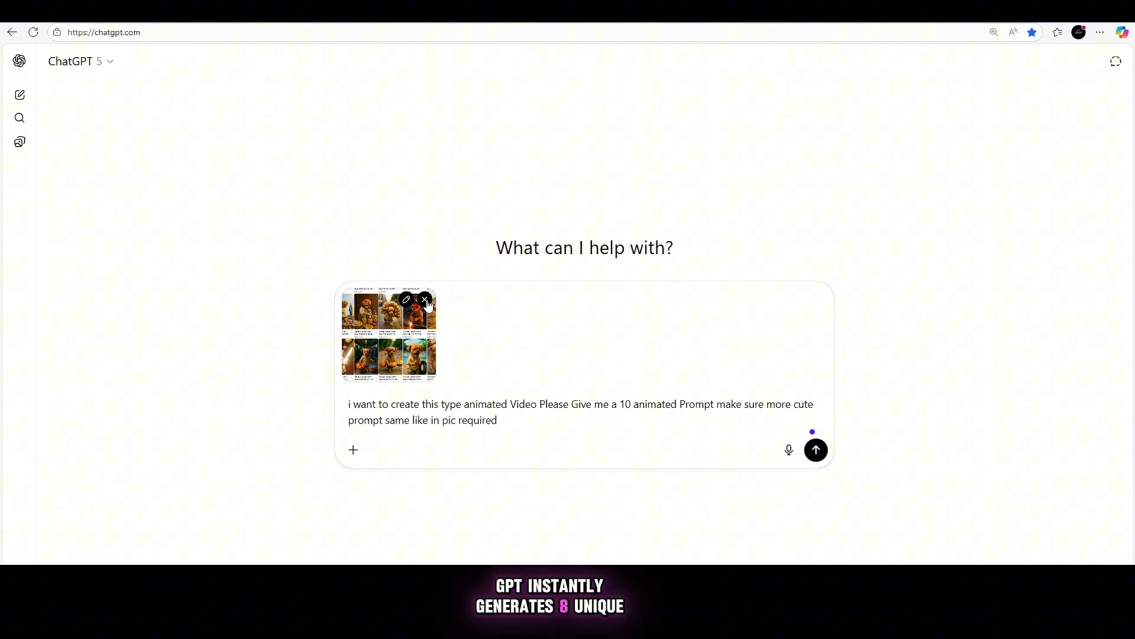
Send the request and review ChatGPT's 10 numbered Pixar-style poor-puppy prompts.
key("Return")
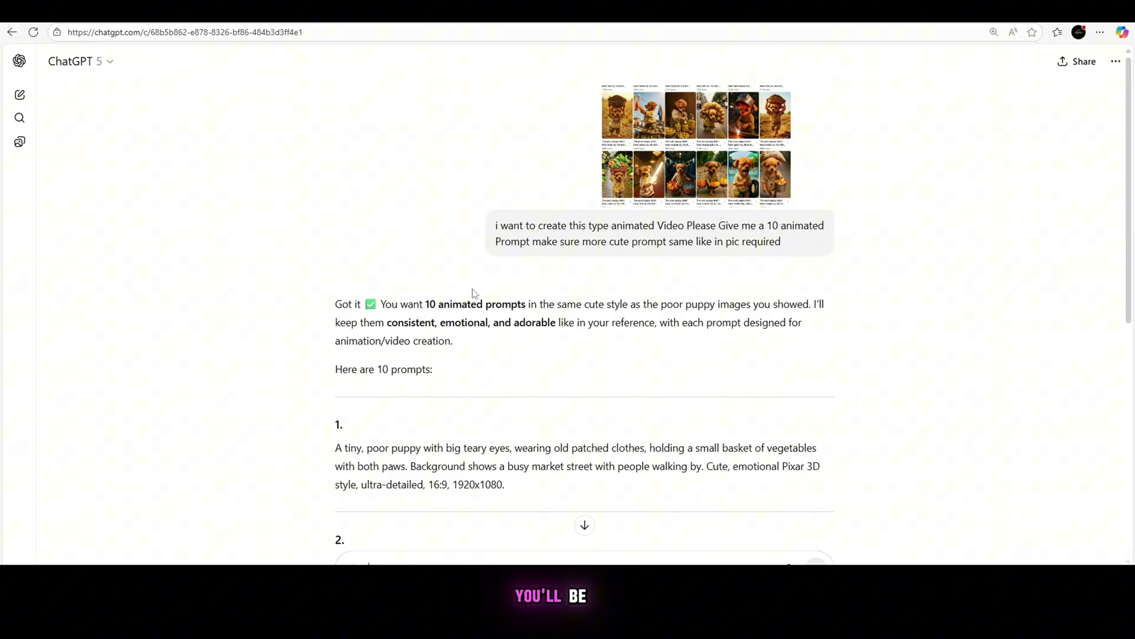
middle_click(1044, 250)
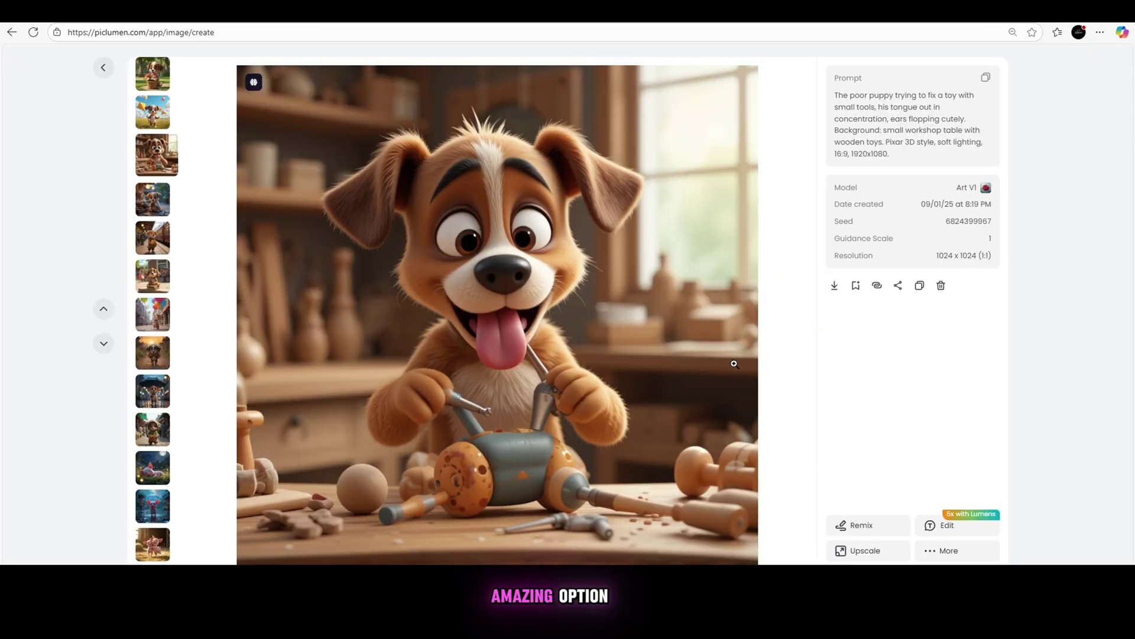
Flip forward through the tea-cup, train-station, school-steps, balloon, sack-carrying and umbrella puppy images.
key("Down")
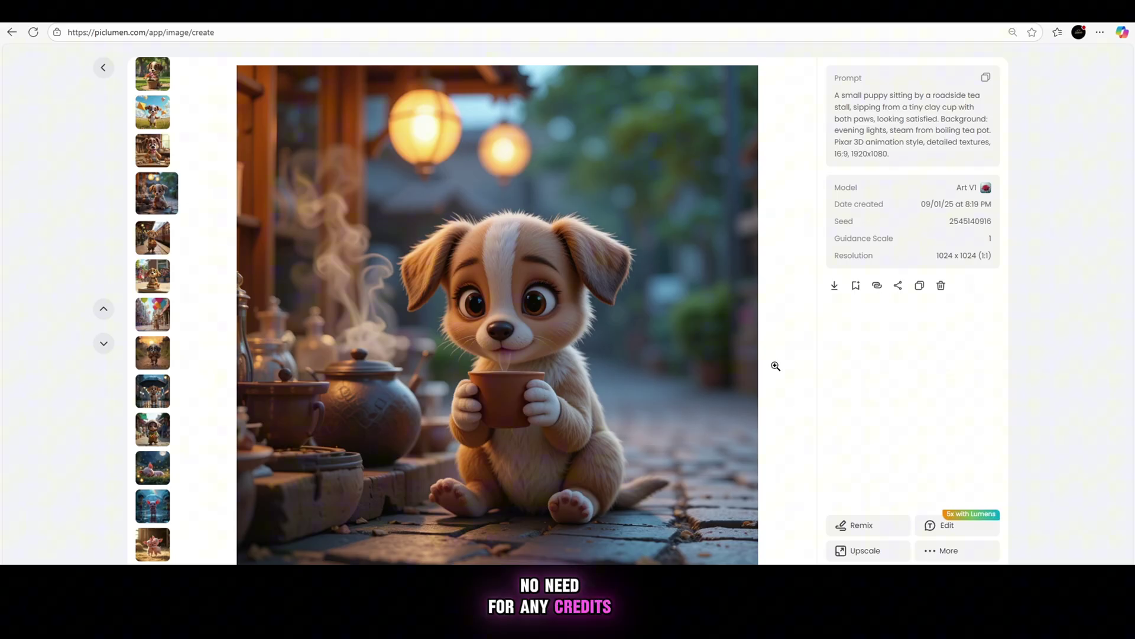
key("Down")
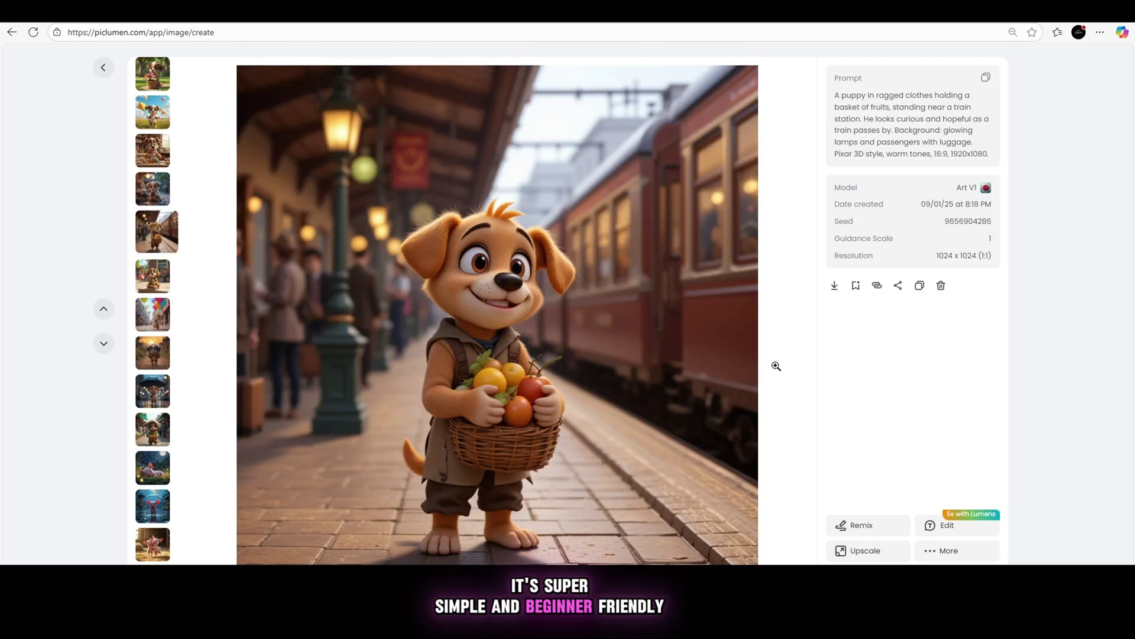
key("Down")
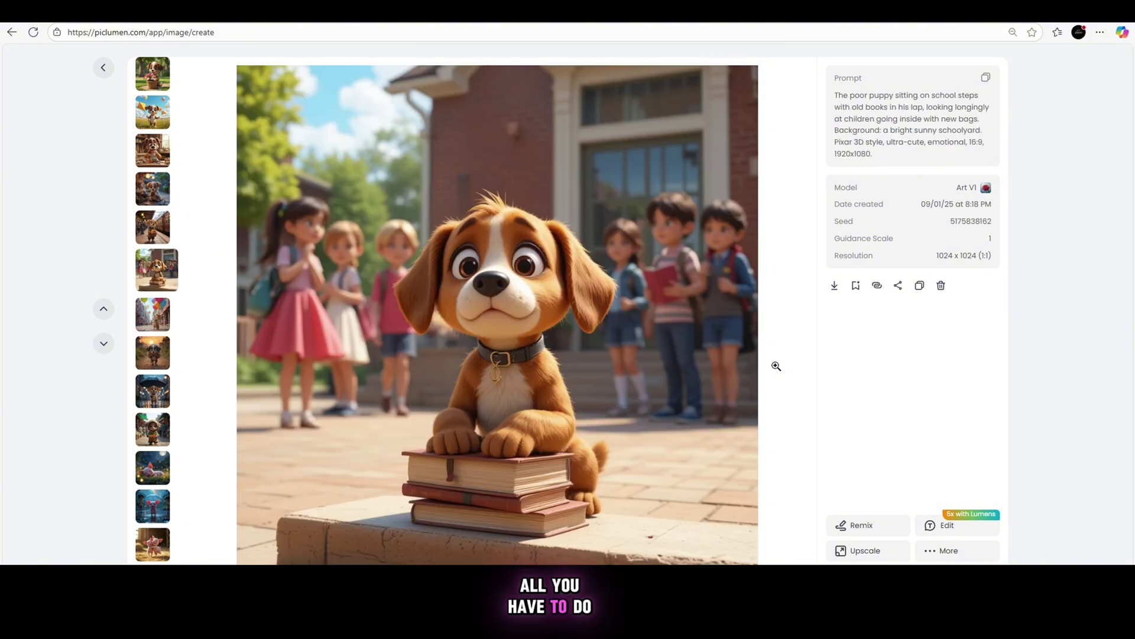
key("Down")
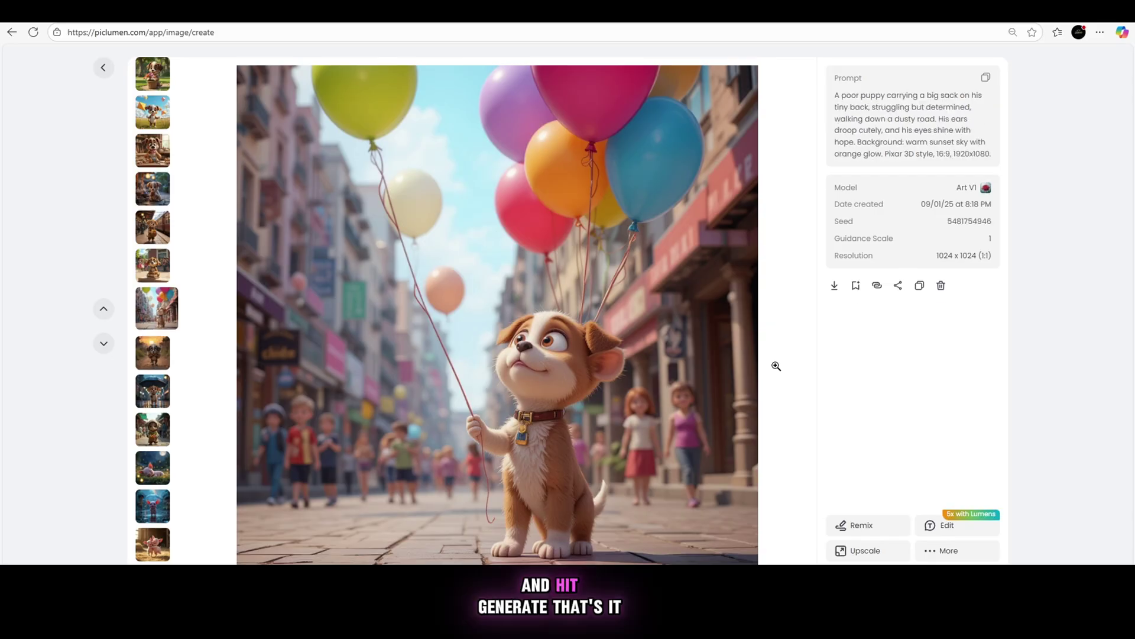
key("Down")
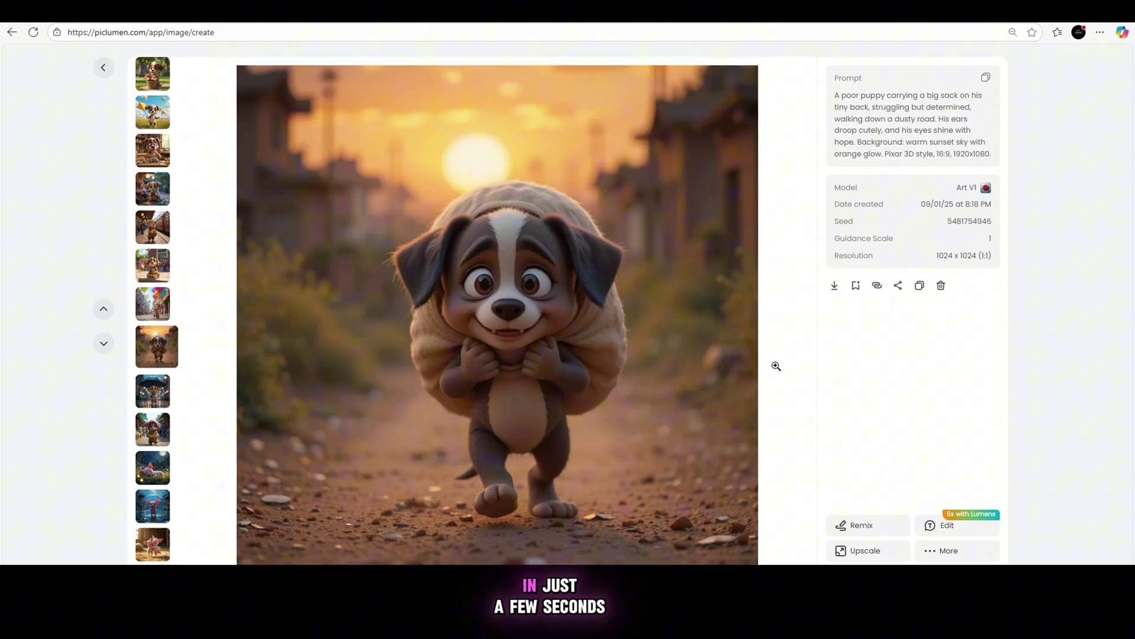
key("Down")
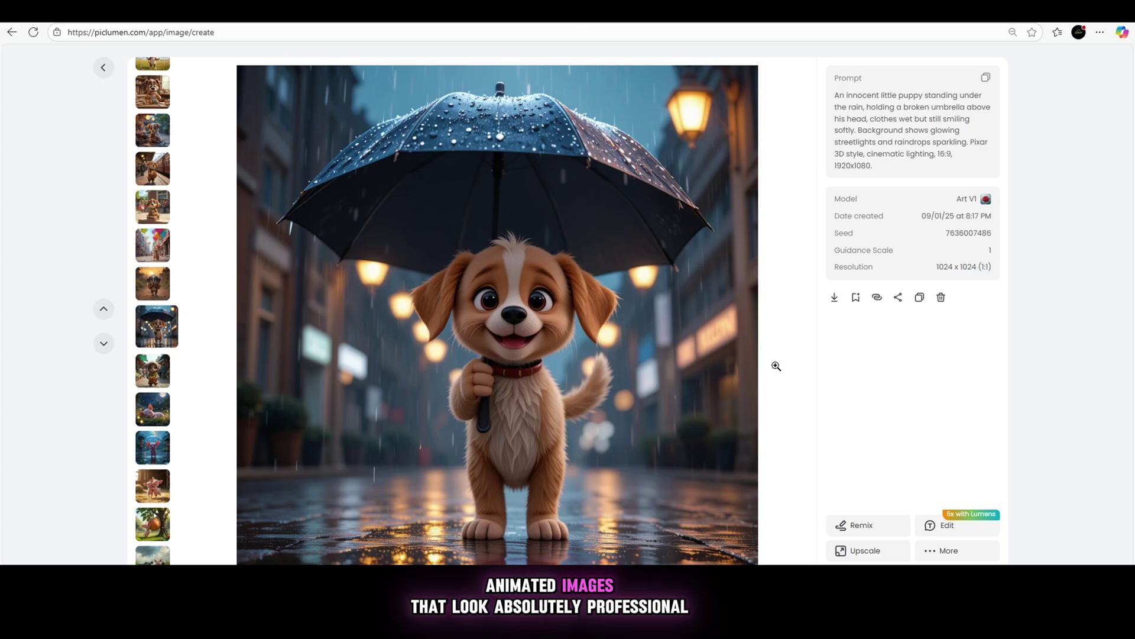
key("Down")
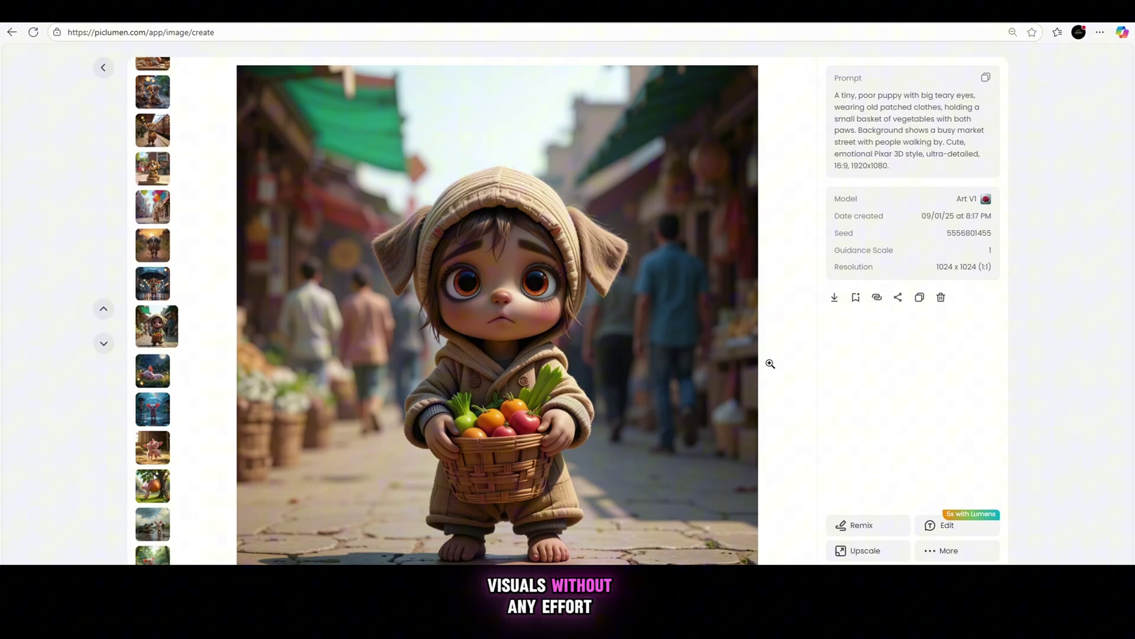
Step back through the puppy images from the umbrella puppy to the flower-basket puppy.
key("Up")
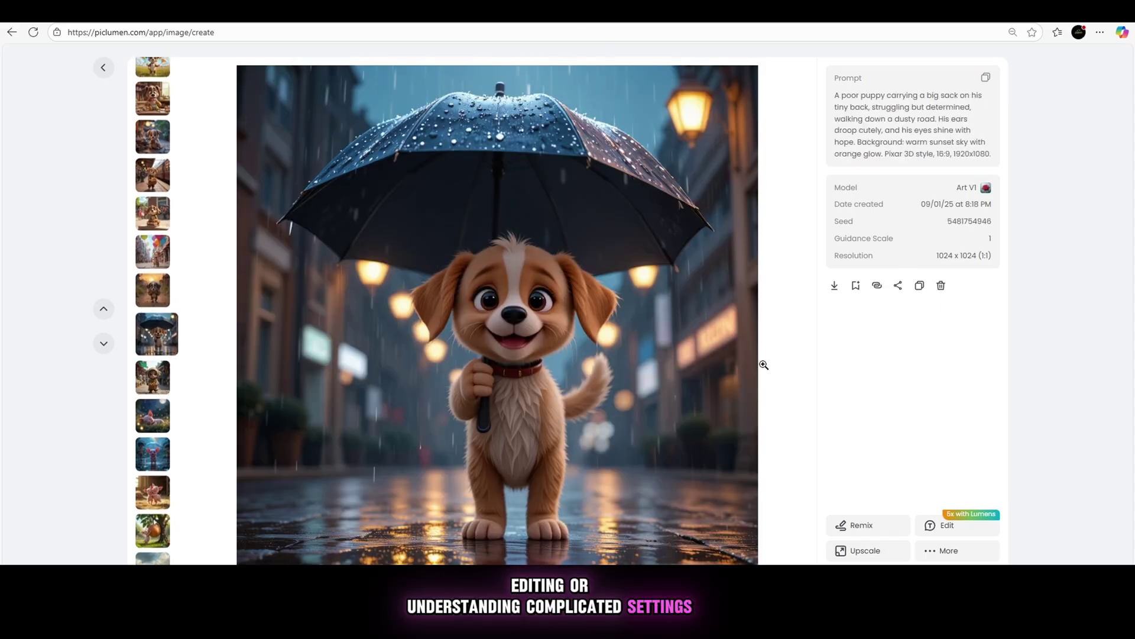
key("Up")
key("Up")
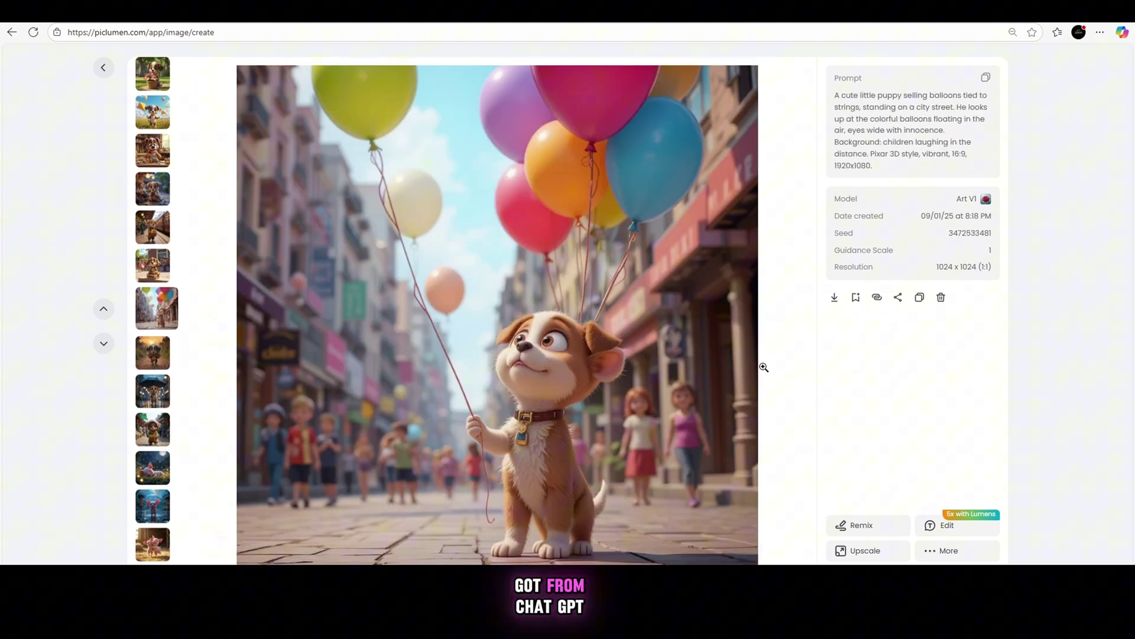
key("Up")
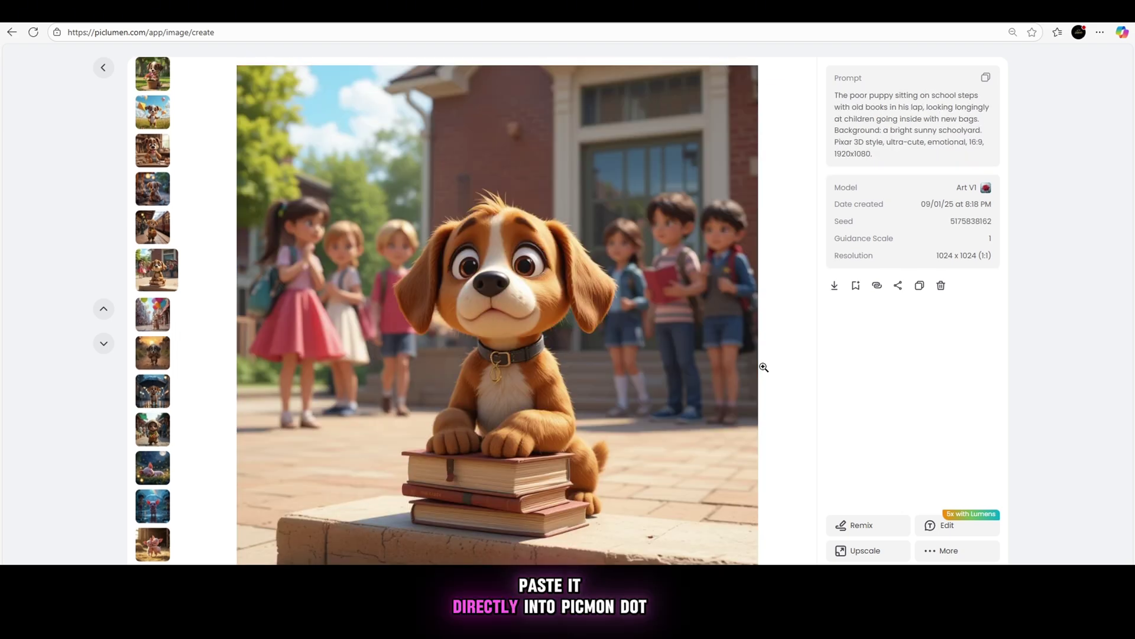
key("Up")
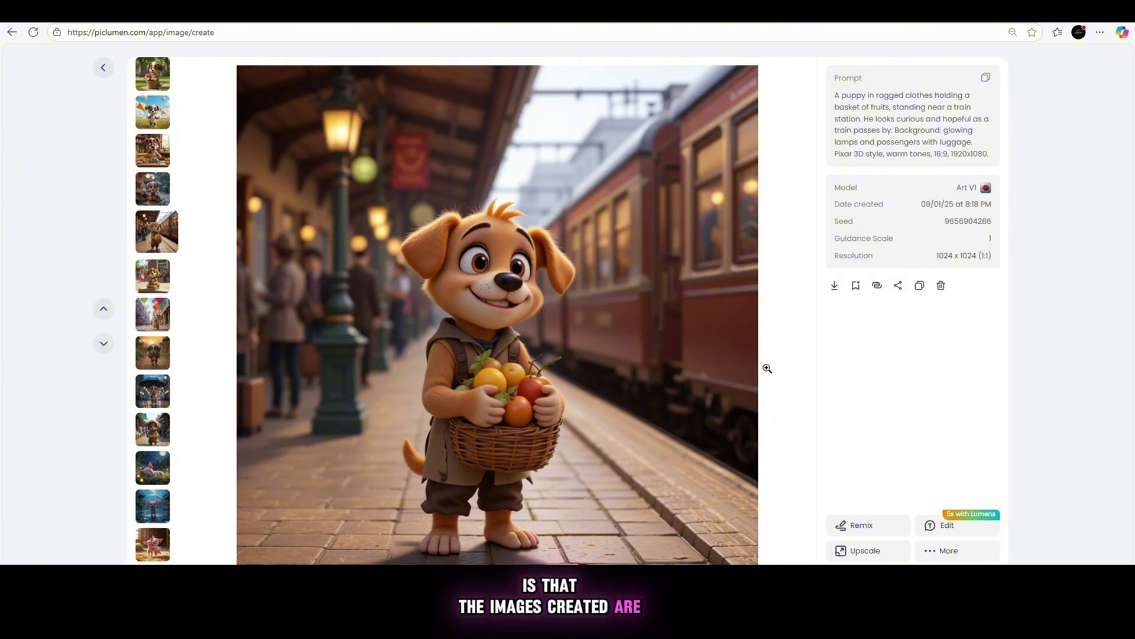
key("Up")
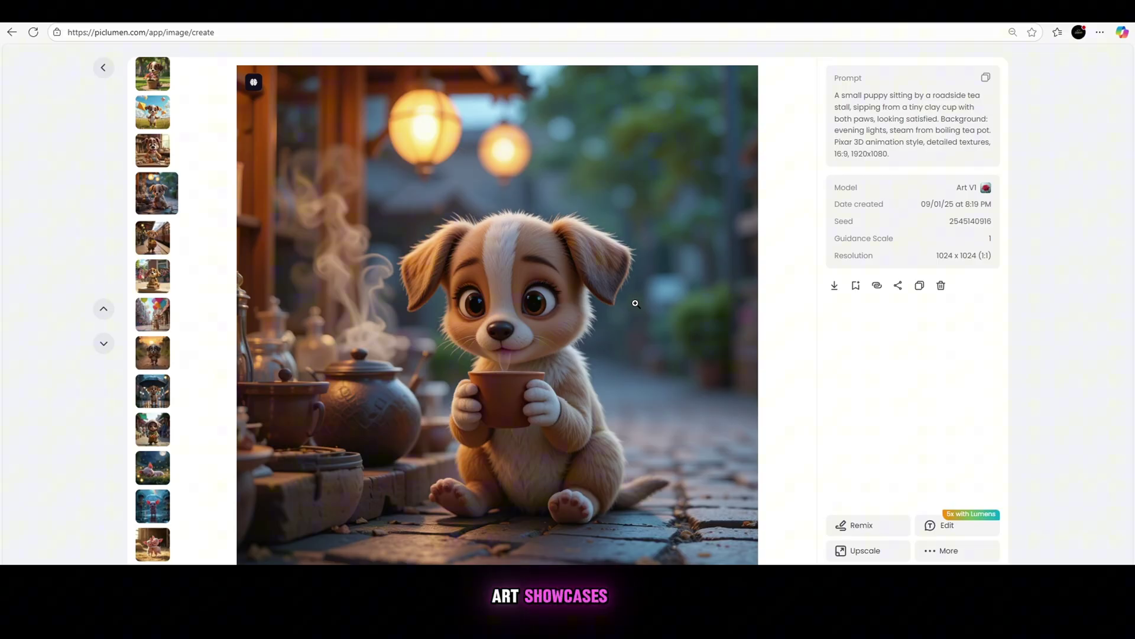
key("Up")
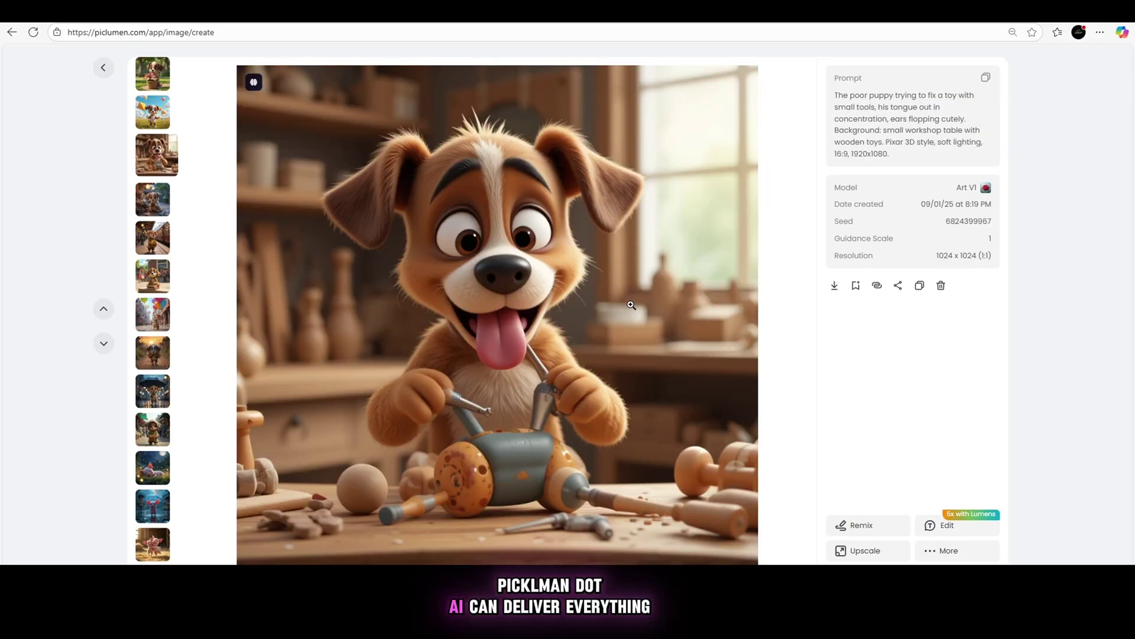
key("Up")
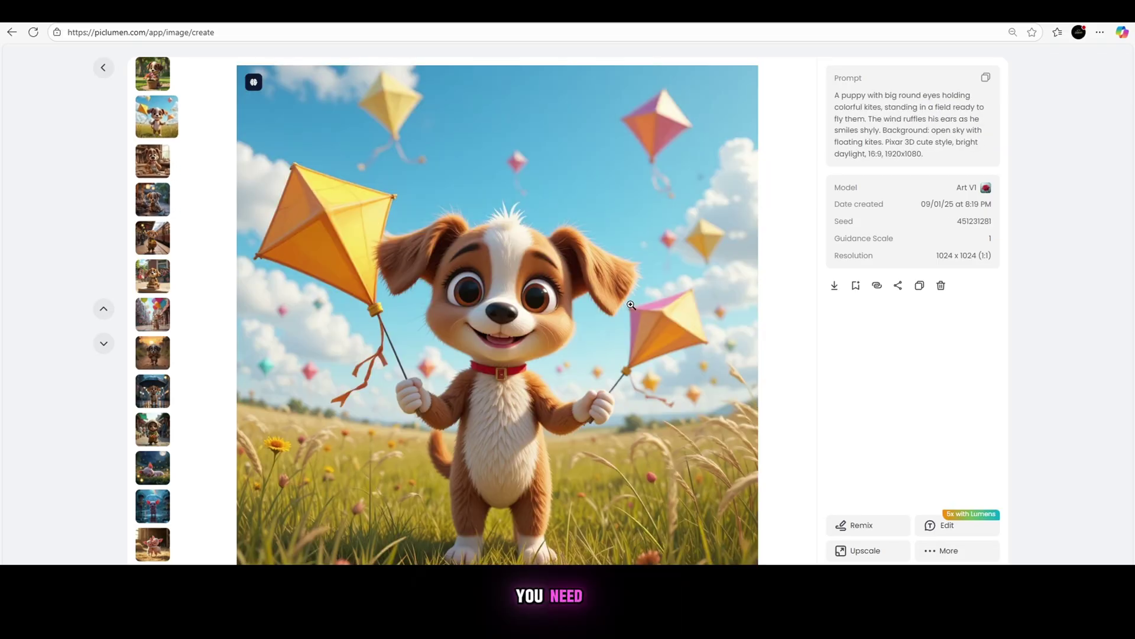
key("Up")
Step forward to the hooded puppy, then return to the workshop toy-fixing puppy.
key("Down")
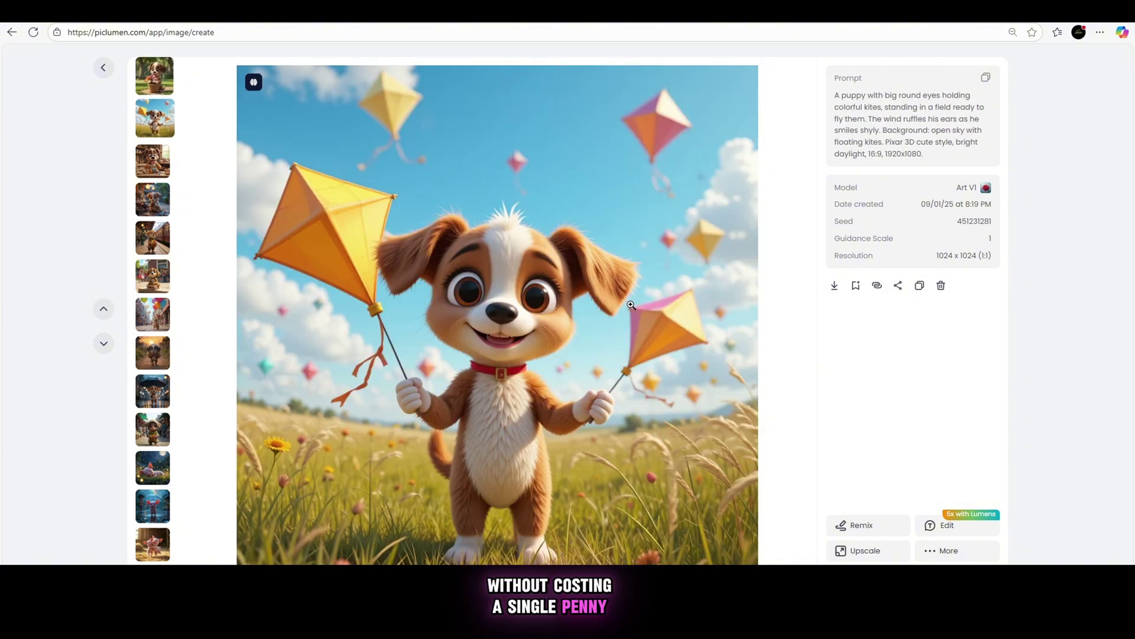
key("Down")
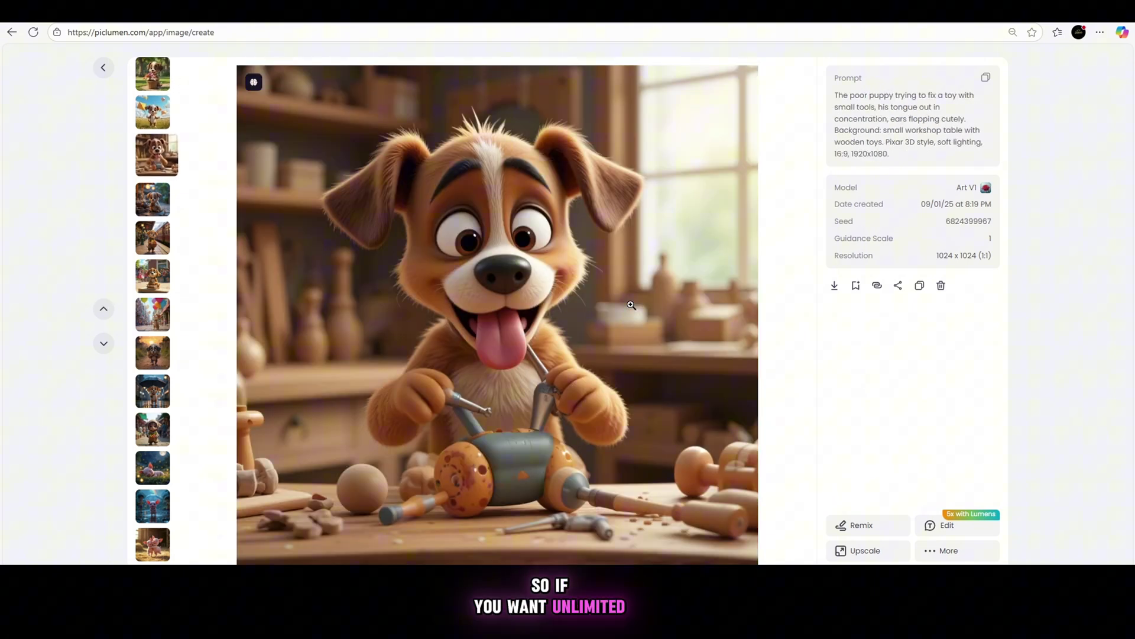
key("Down")
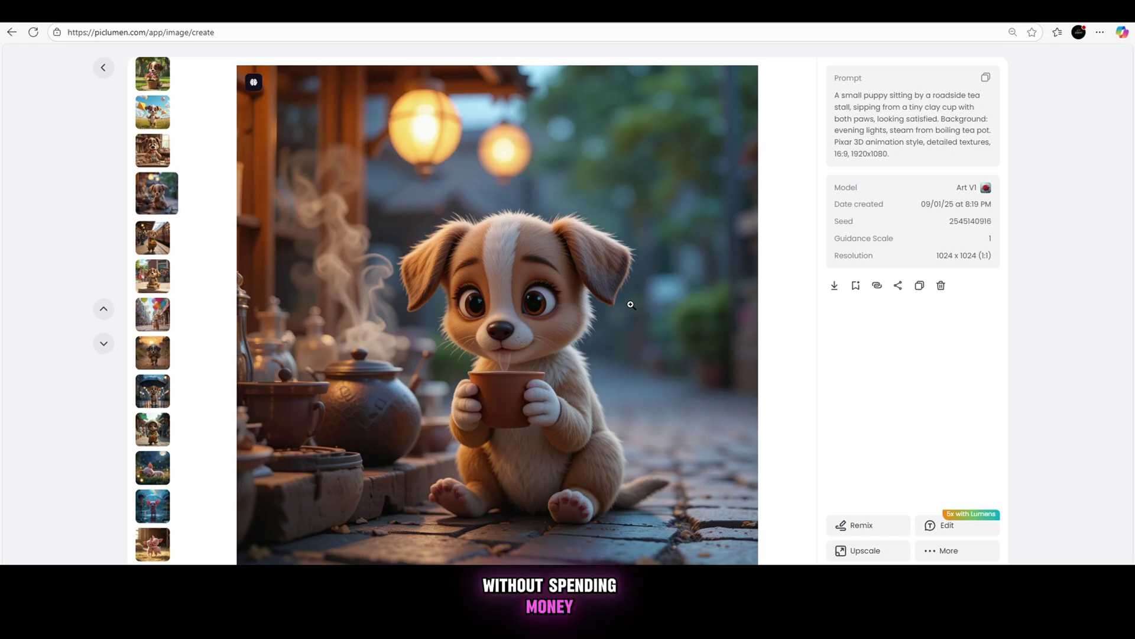
key("Down")
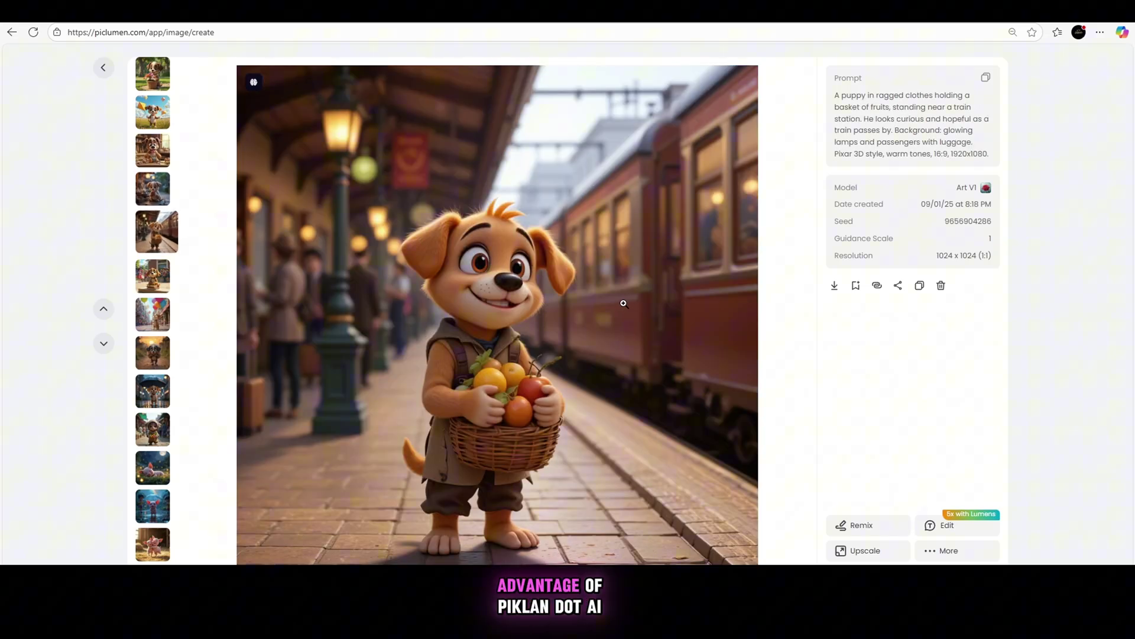
key("Down")
key("Down")
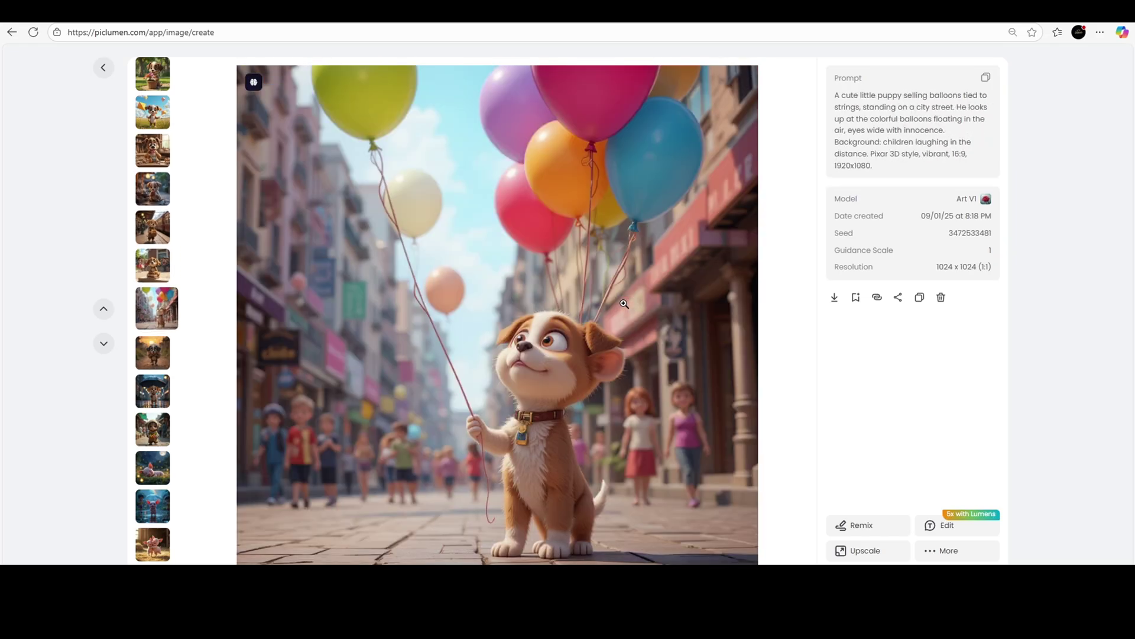
key("Down")
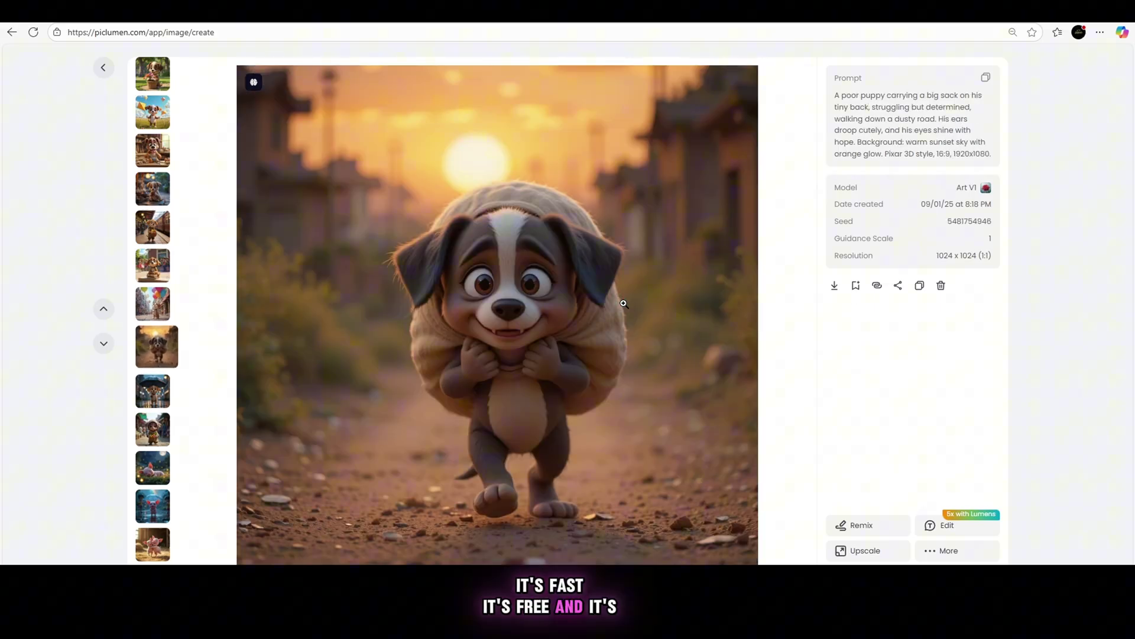
key("Down")
key("Down")
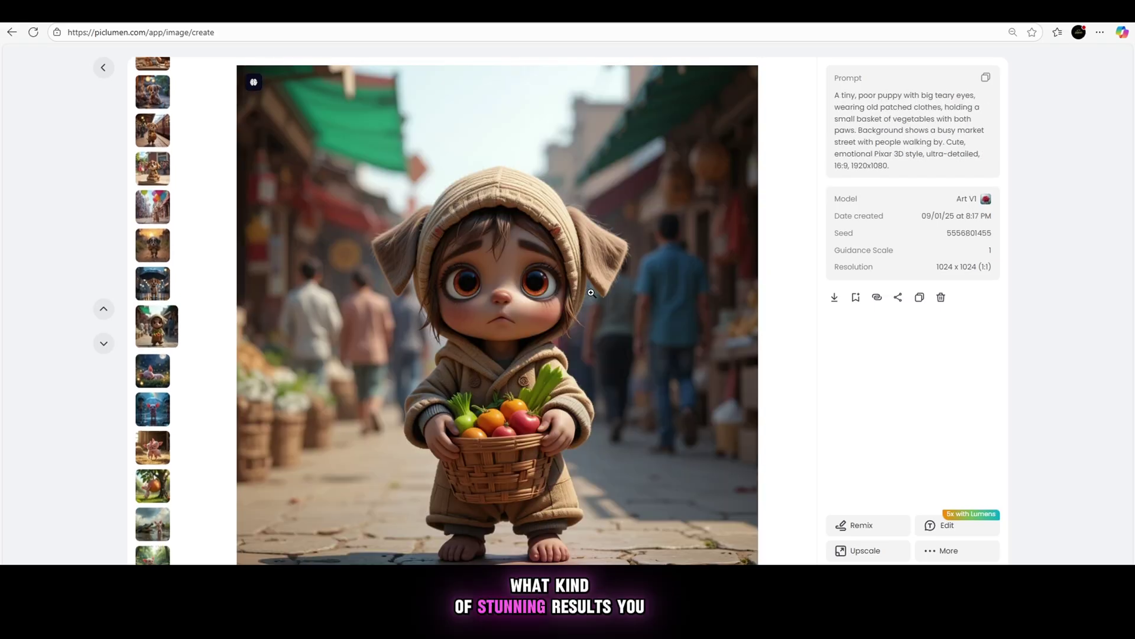
key("Down")
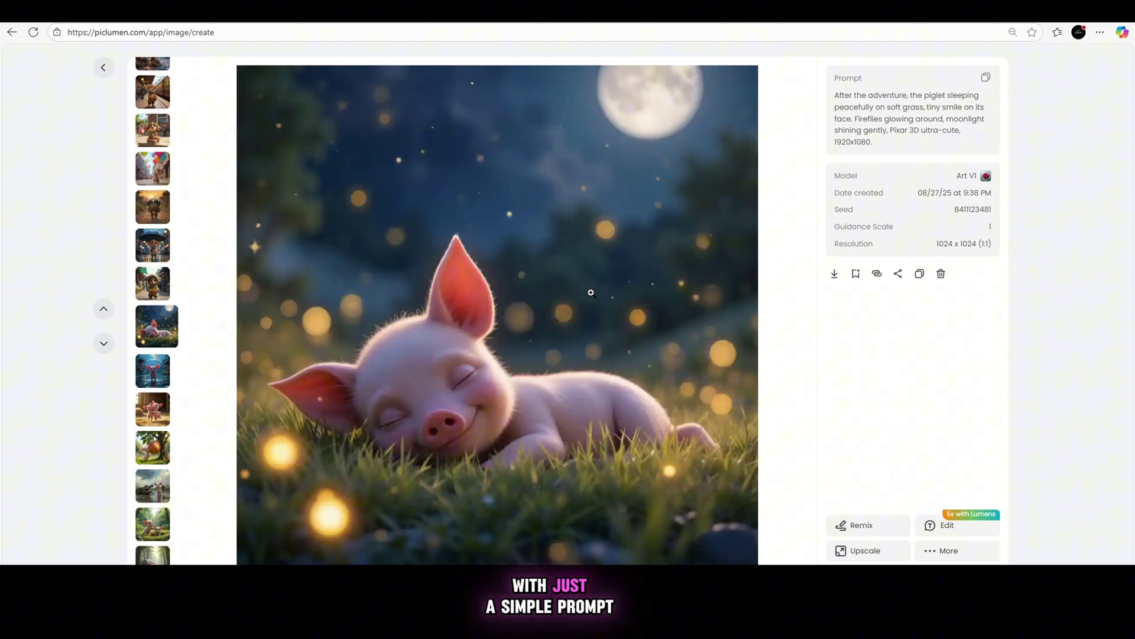
key("Up")
key("Up")
key("Up")
key("Up")
key("Up")
key("Up")
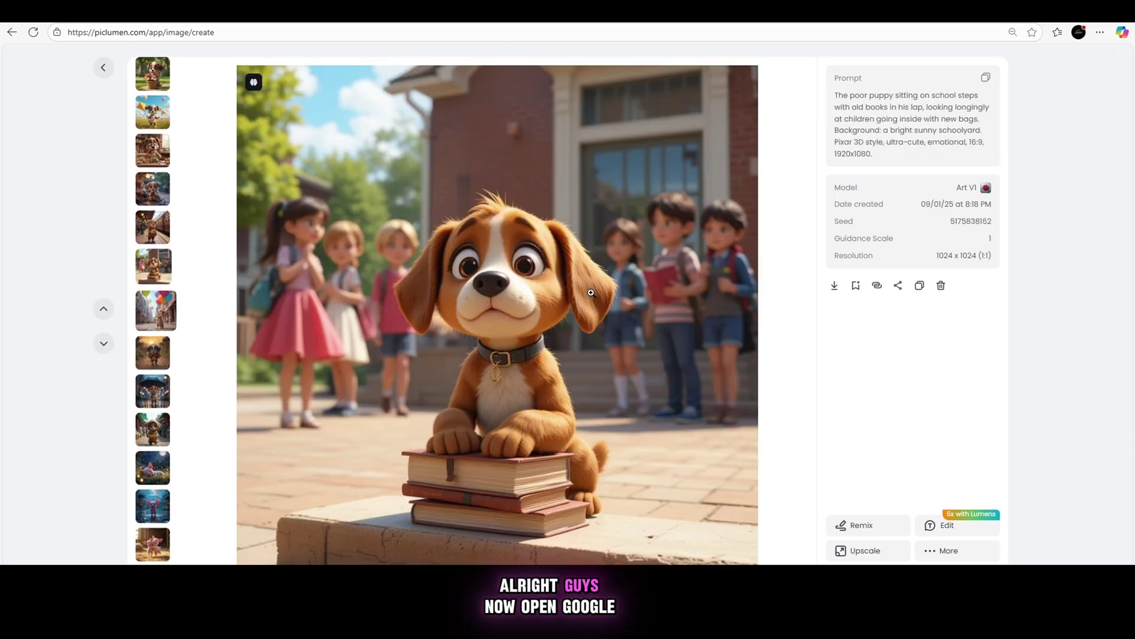
key("Up")
key("Up")
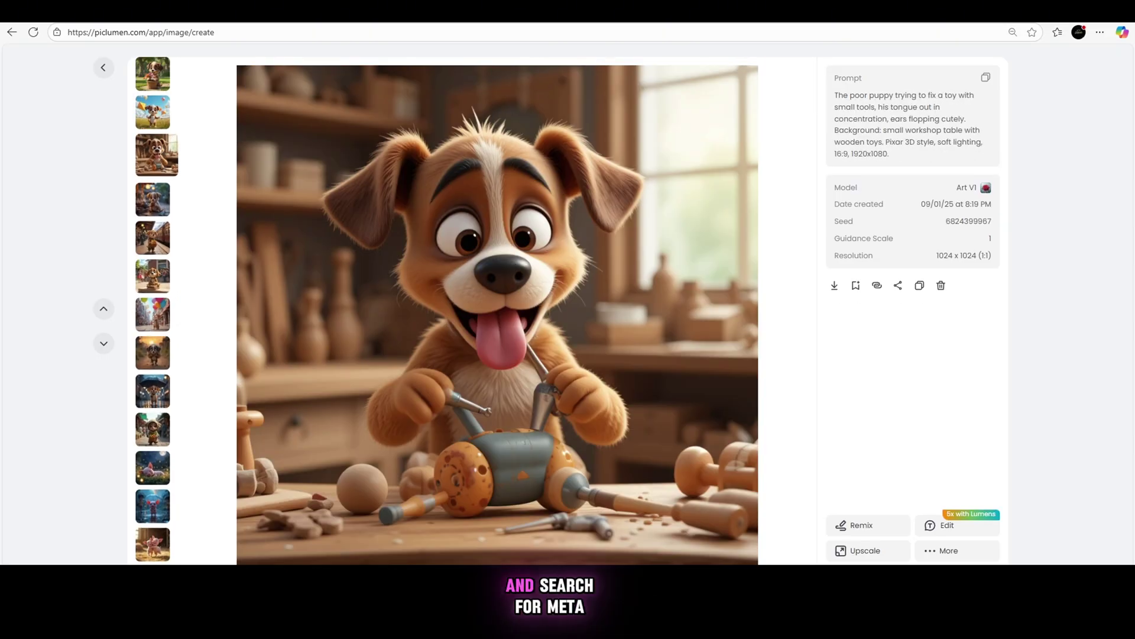
In a new tab, search Google for 'meta ai' and open the official Meta AI site.
key("ctrl+t")
left_click(466, 28)
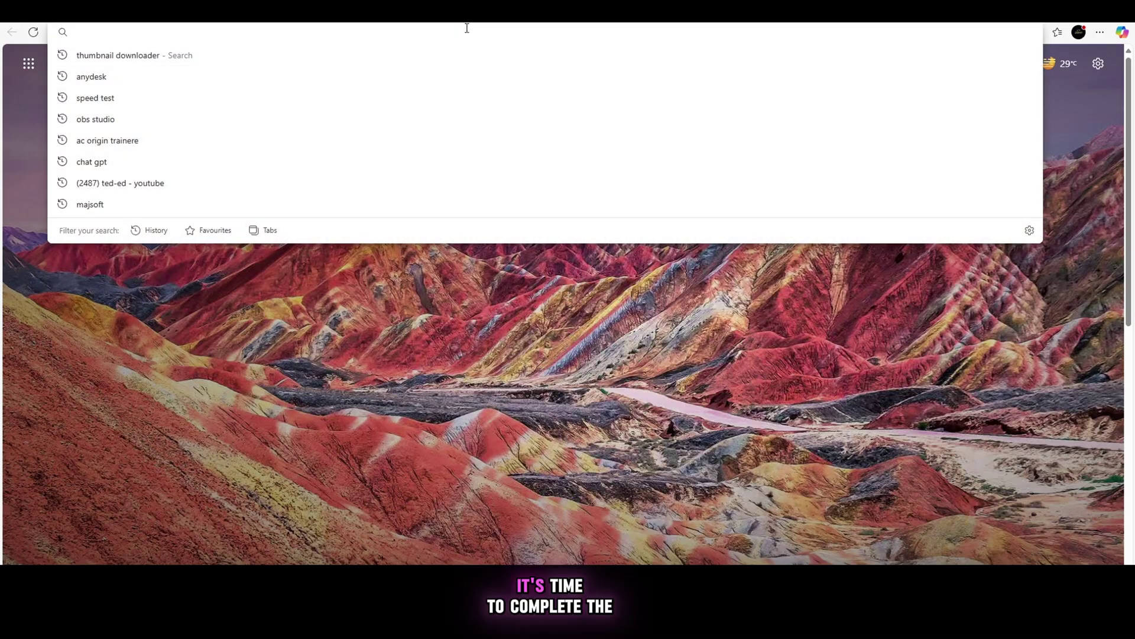
type("g")
key("Return")
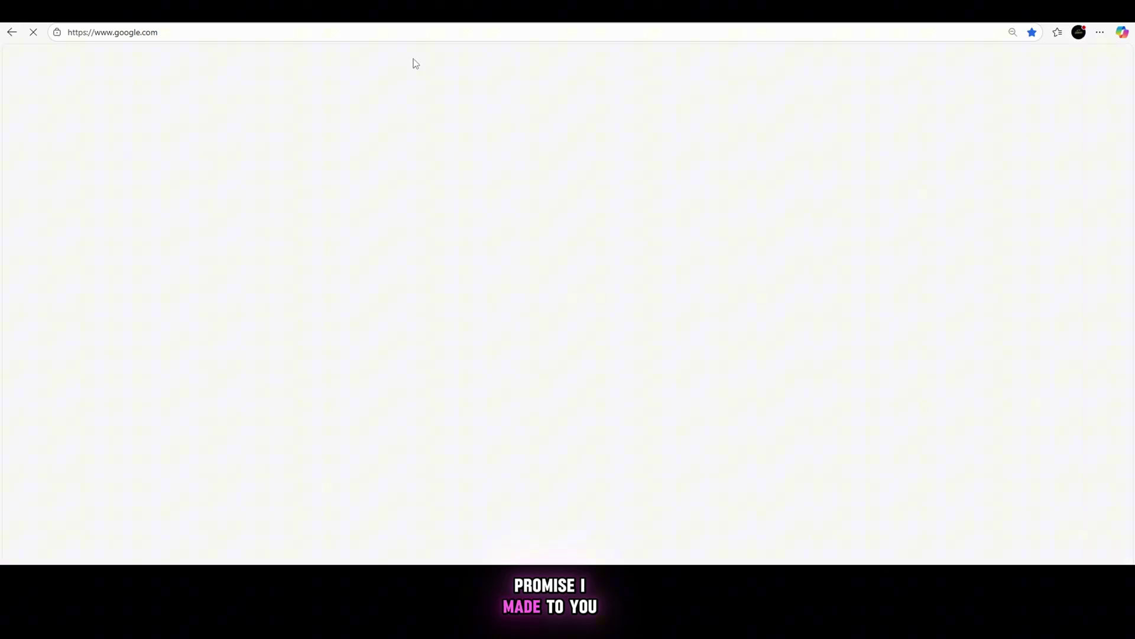
left_click(472, 258)
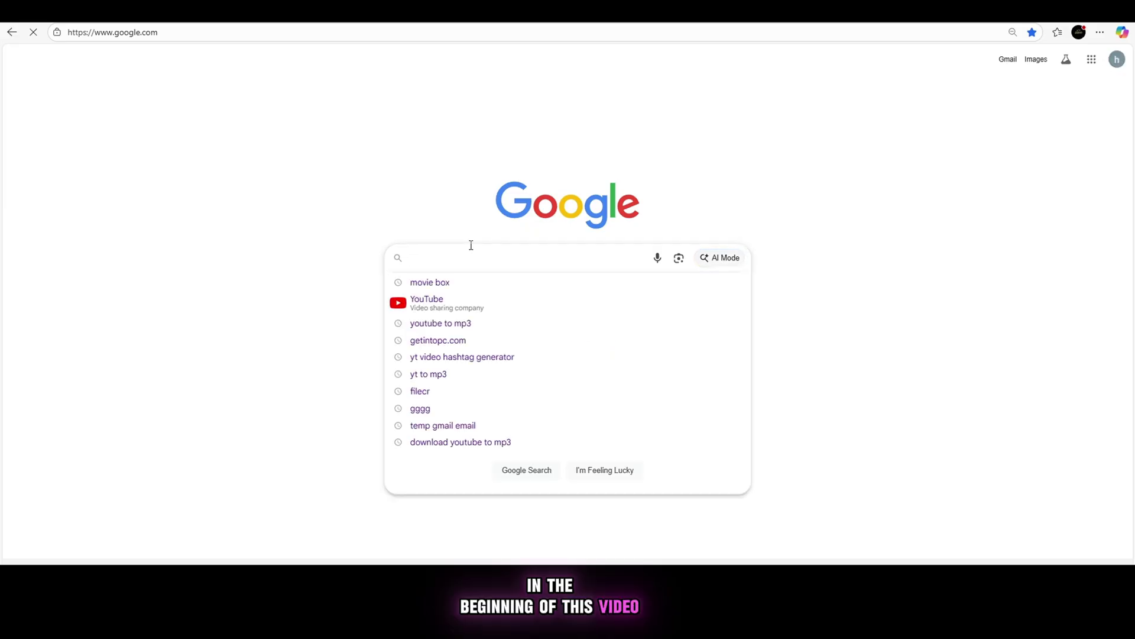
type("meta ai")
key("Return")
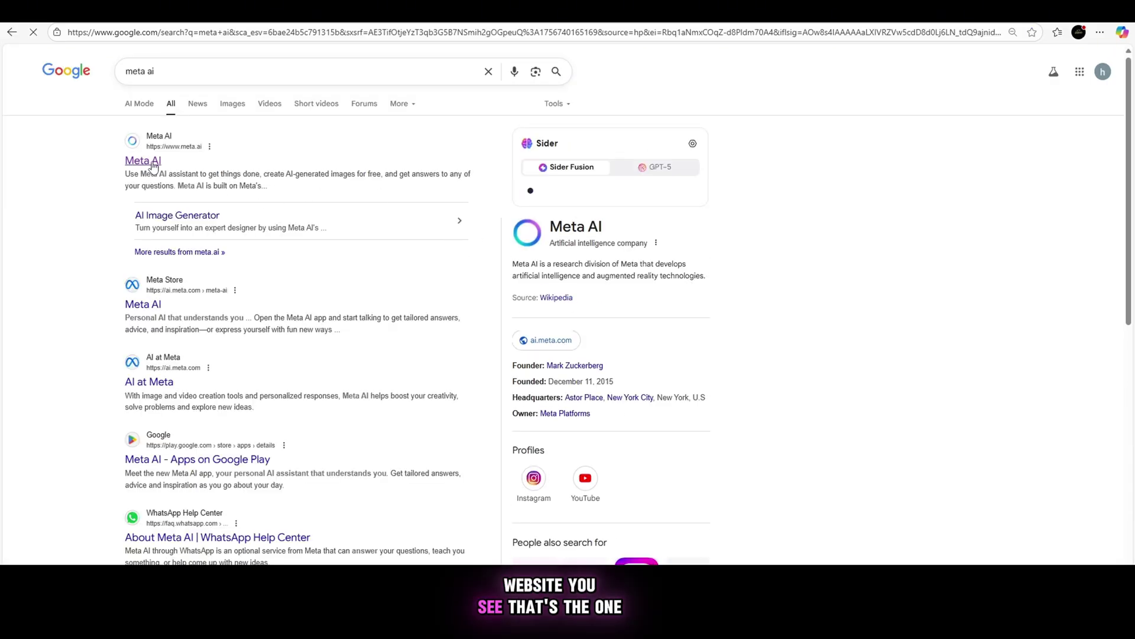
left_click(152, 165)
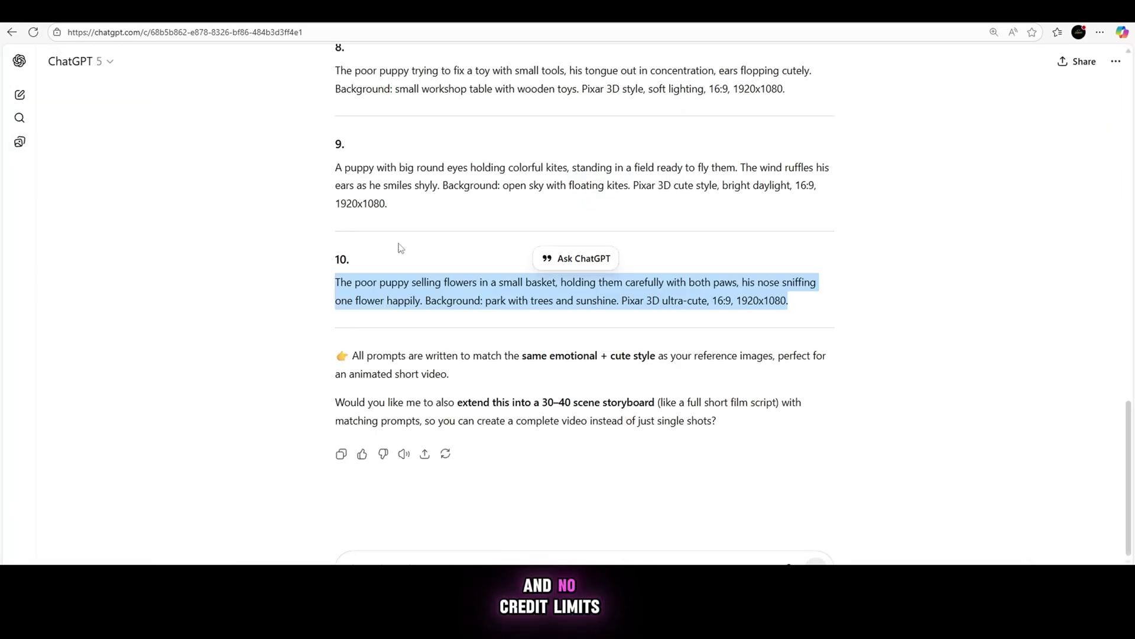
Copy ChatGPT's first prompt, the market-street puppy with a vegetable basket.
scroll(449, 296, "up", 20)
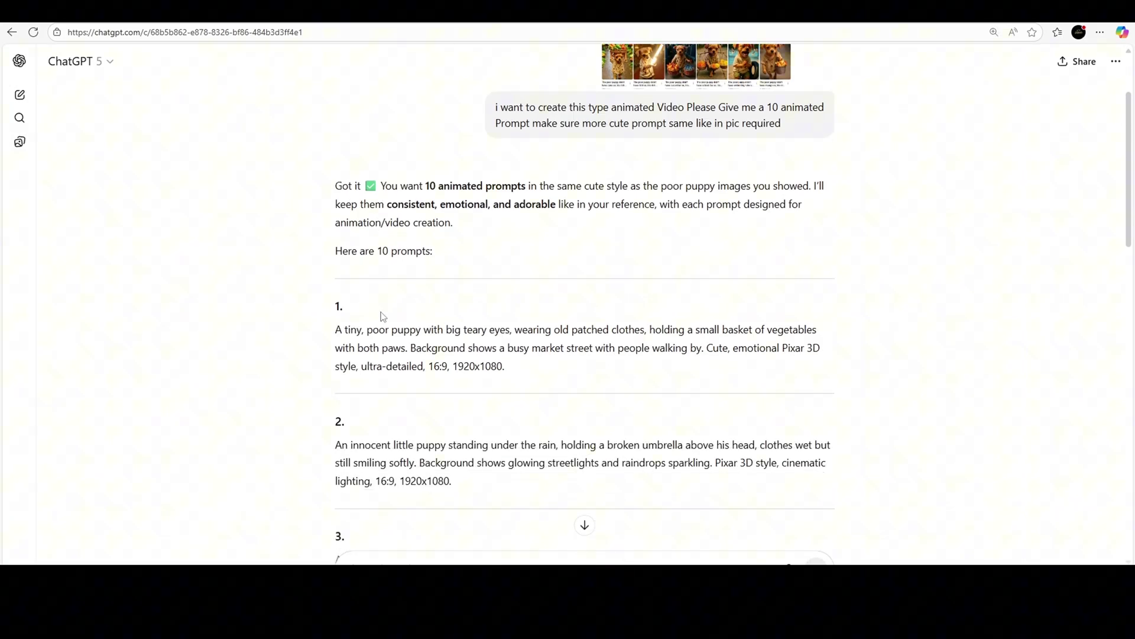
left_click_drag(336, 331, 507, 367)
key("ctrl+c")
right_click(475, 342)
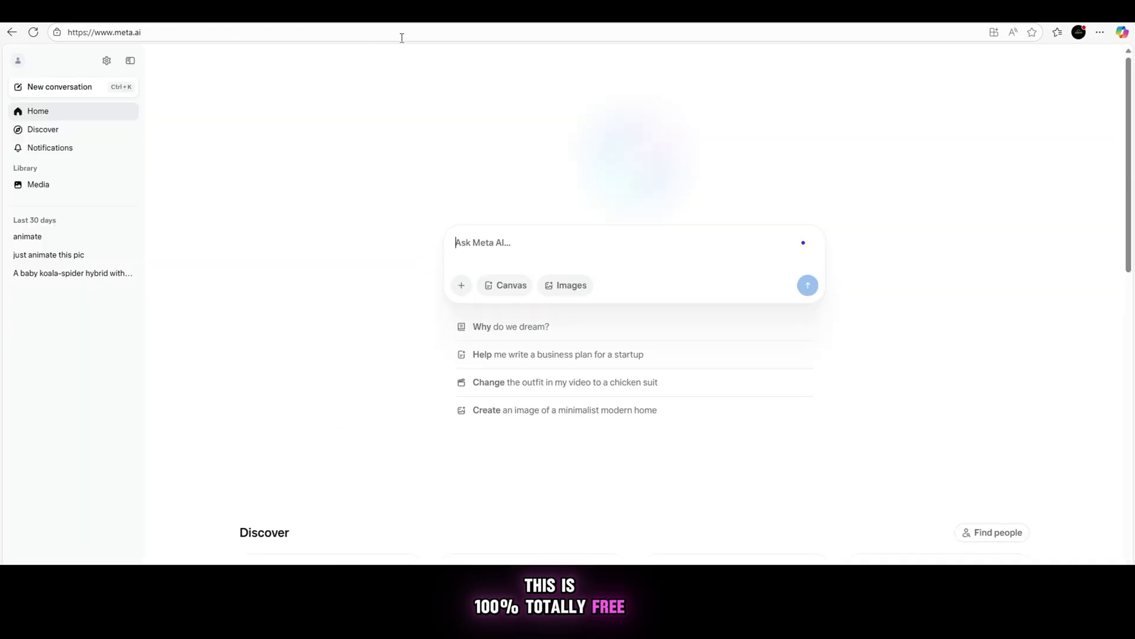
Paste the market-puppy prompt into Meta AI and send it in Images mode.
right_click(482, 241)
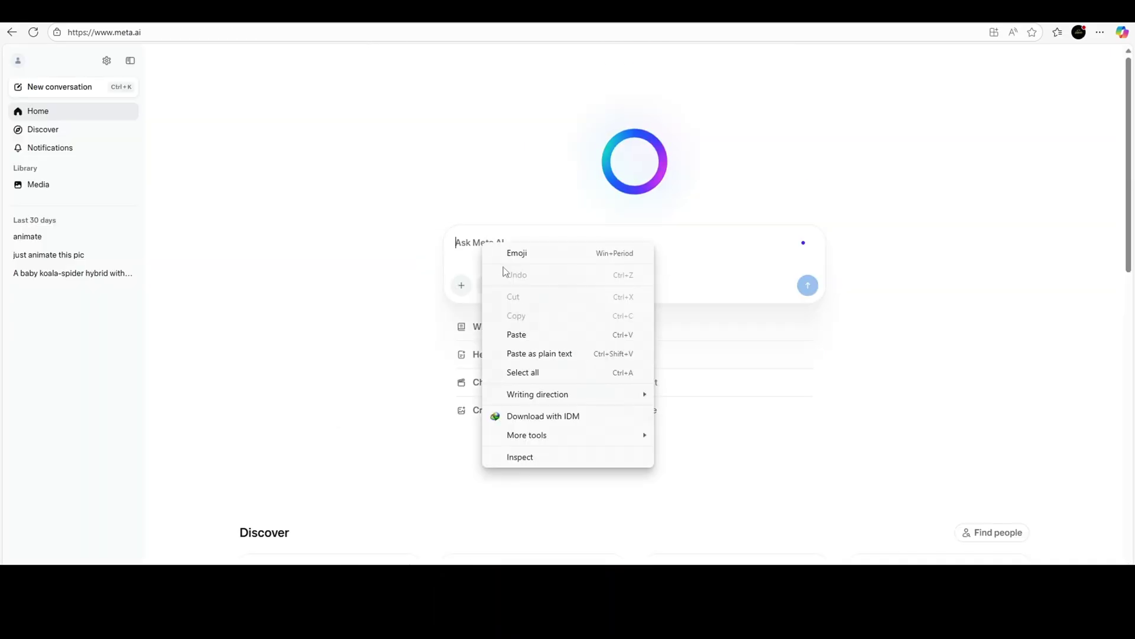
left_click(518, 332)
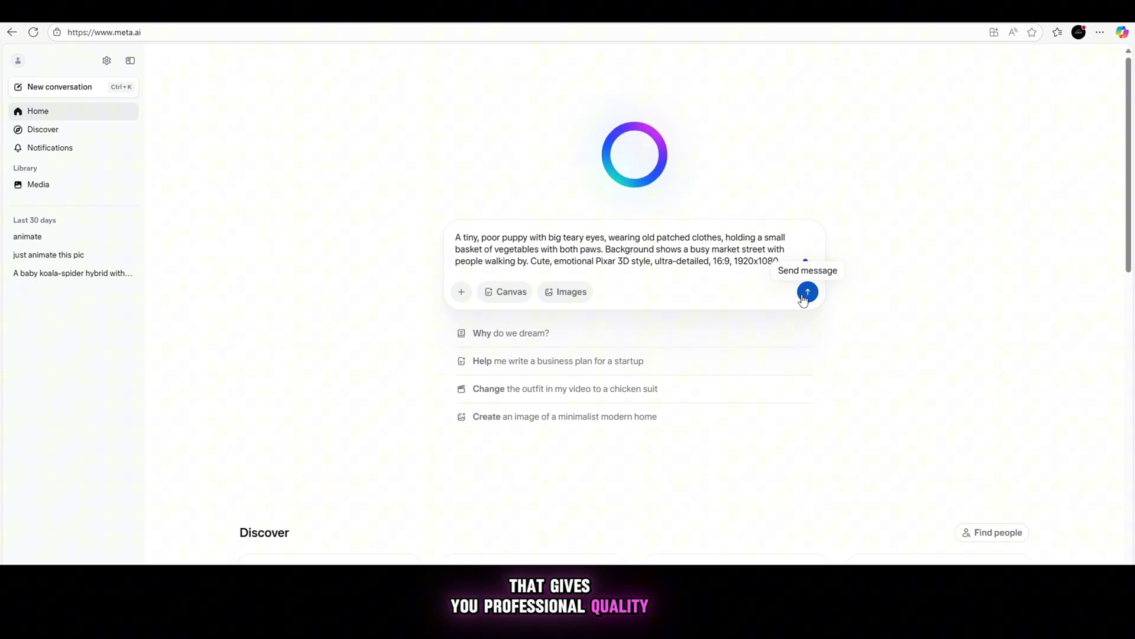
left_click(572, 293)
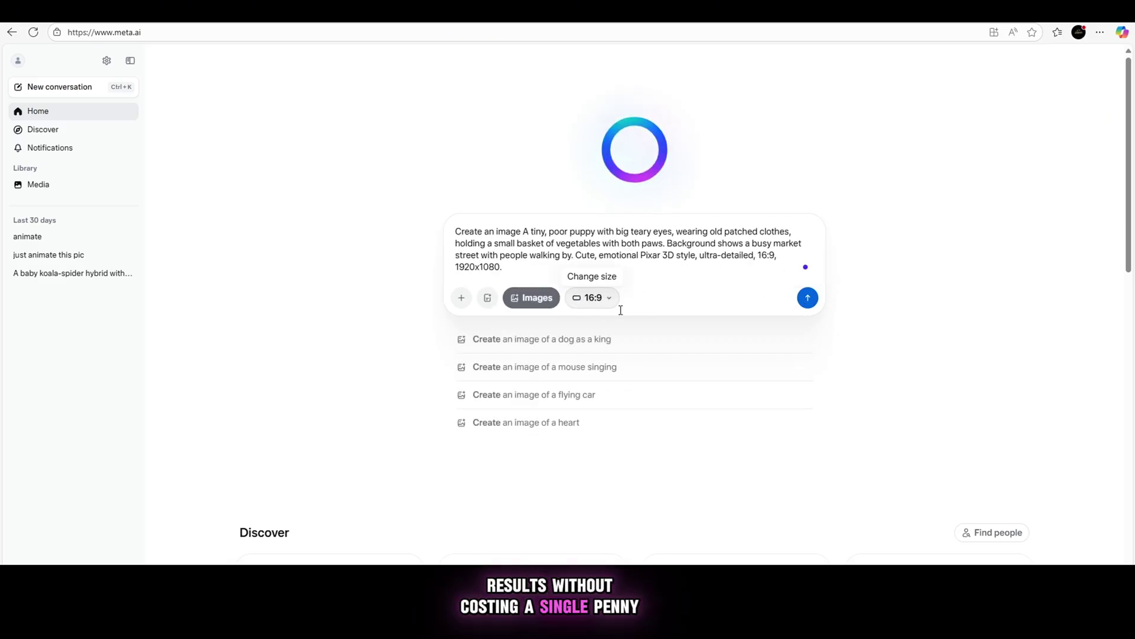
left_click(808, 298)
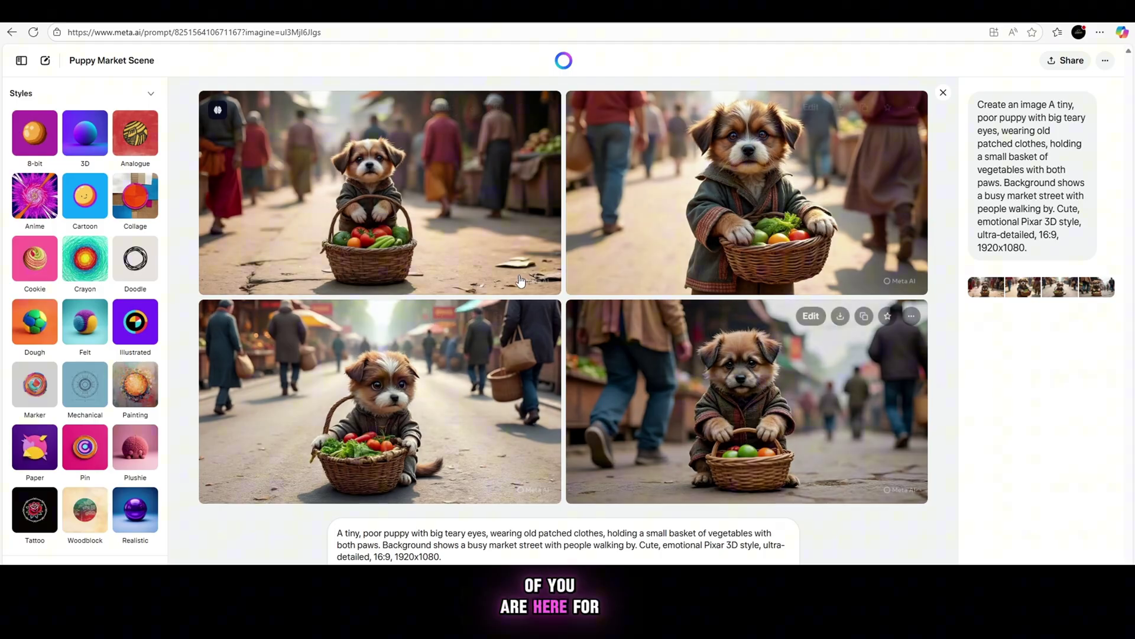
left_click(810, 316)
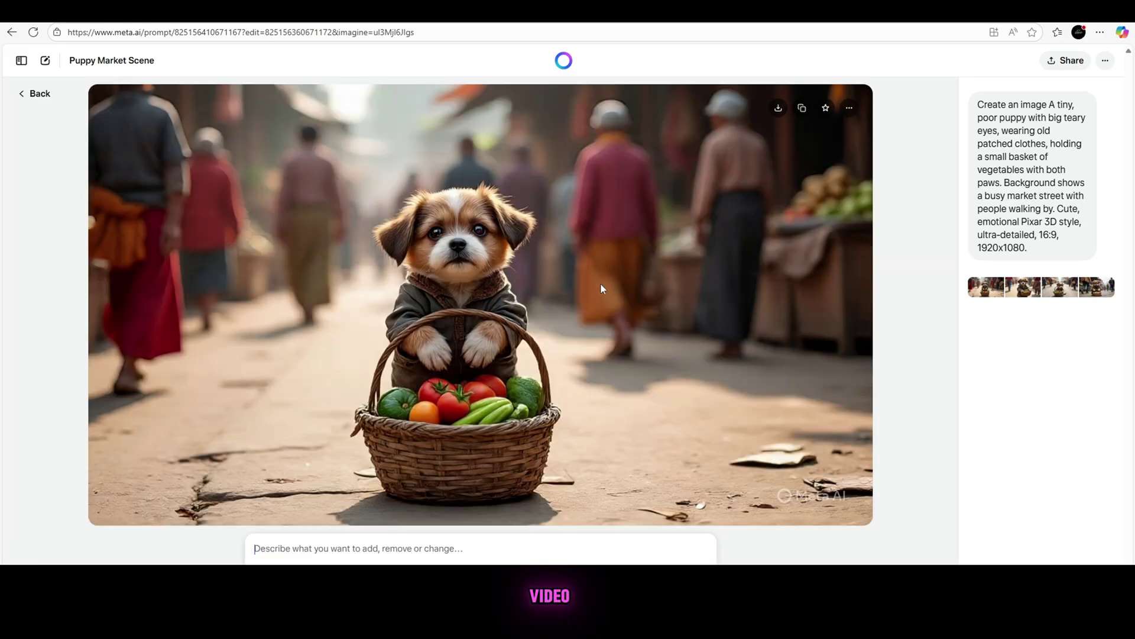
left_click(38, 94)
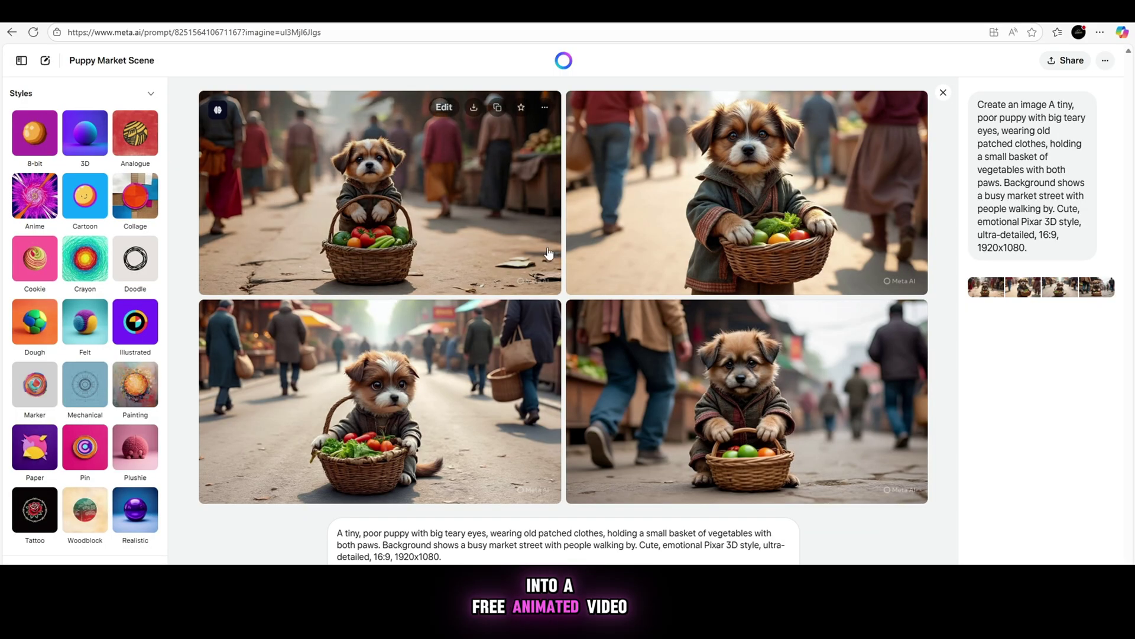
left_click(811, 316)
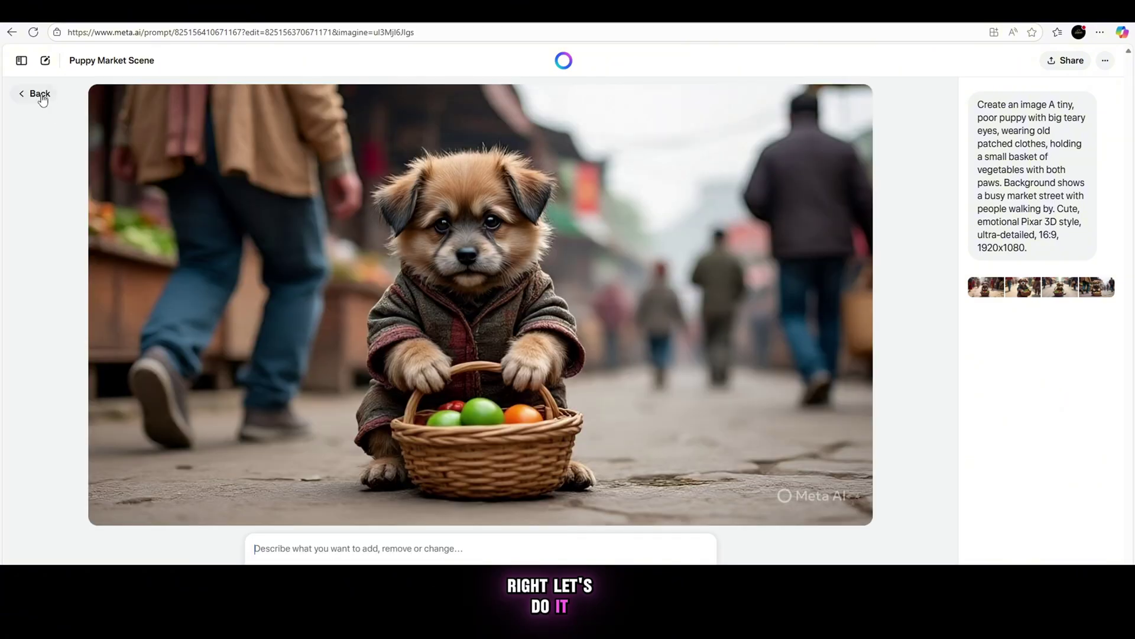
left_click(40, 96)
mouse_move(465, 335)
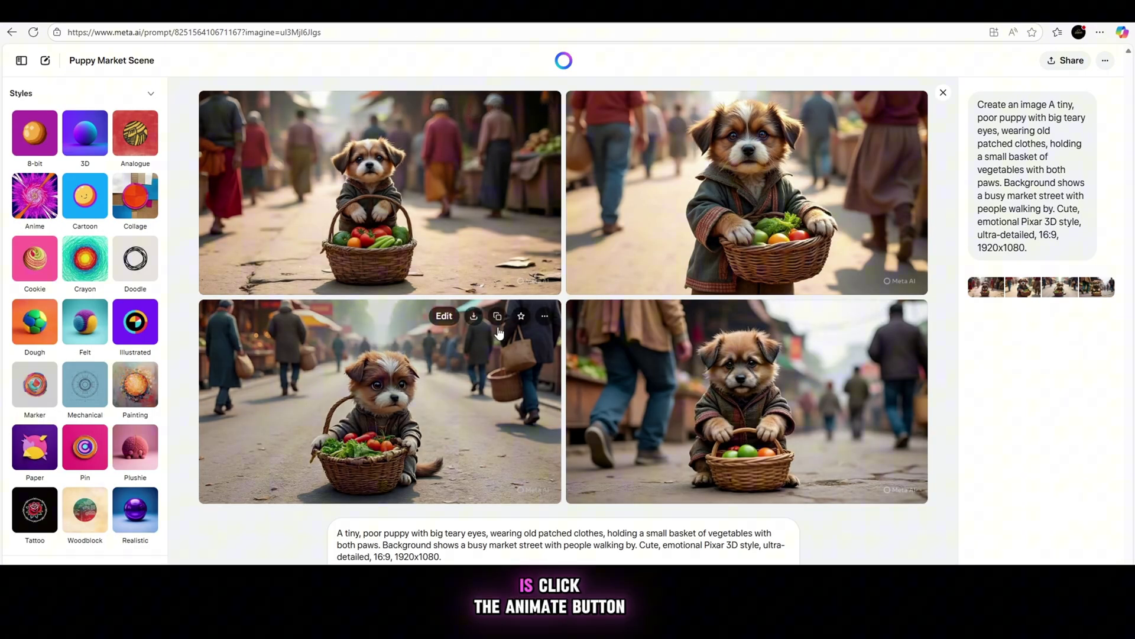
mouse_move(763, 422)
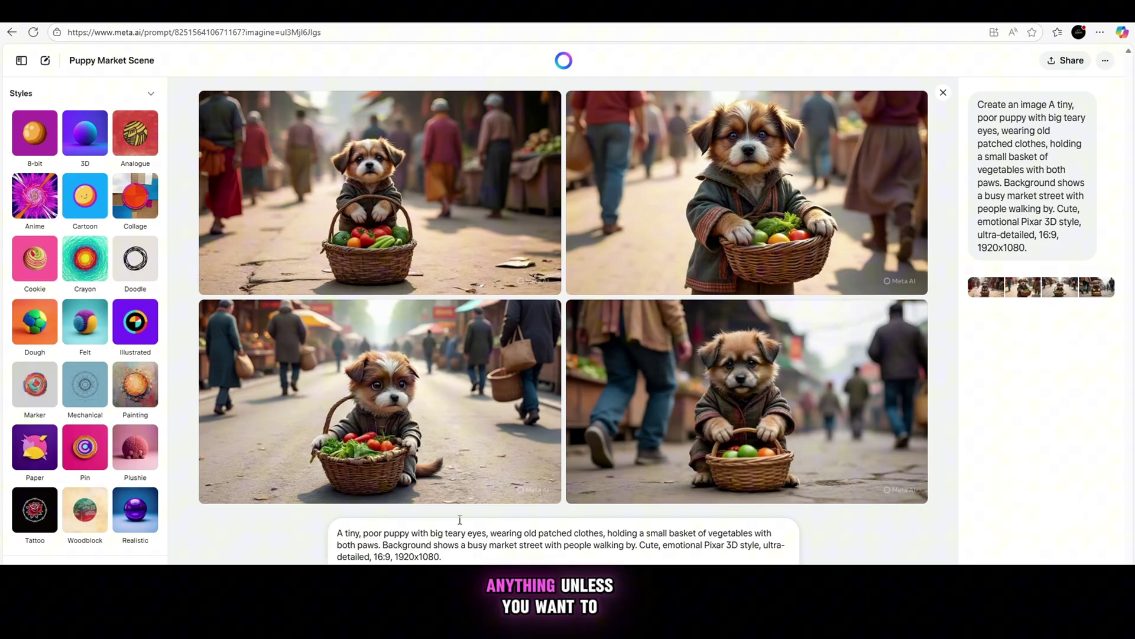
Animate the four market-puppy images, then copy the rain-and-umbrella puppy prompt.
left_click(584, 318)
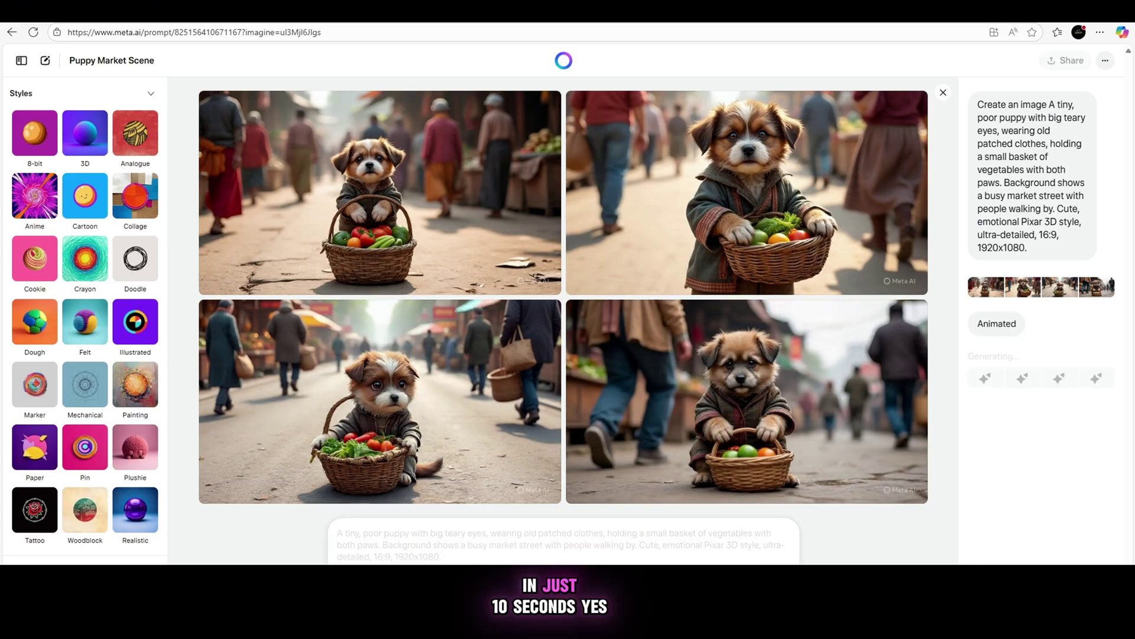
mouse_move(867, 485)
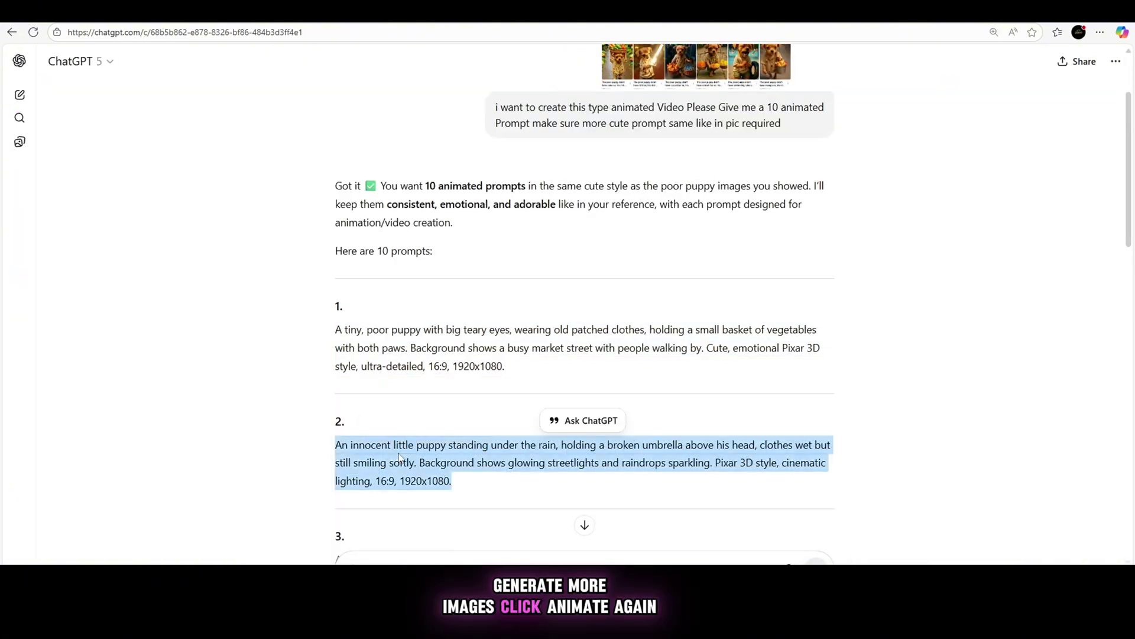
left_click(433, 247)
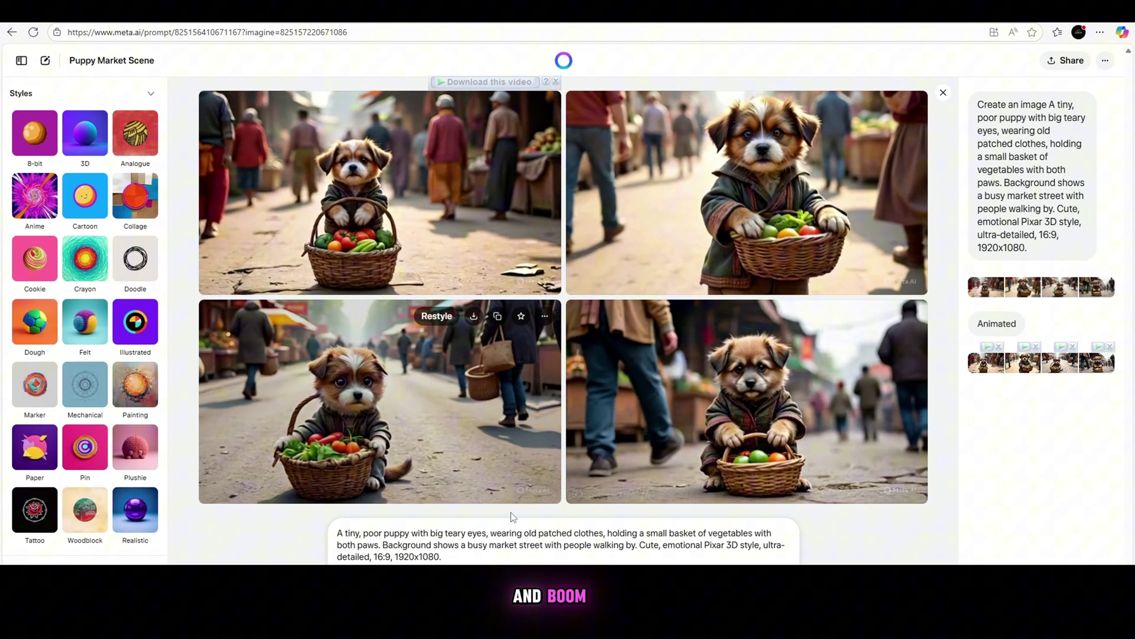
Paste the rain-and-umbrella puppy prompt over the old one, generate four images, and animate them.
triple_click(511, 544)
right_click(510, 542)
left_click(545, 349)
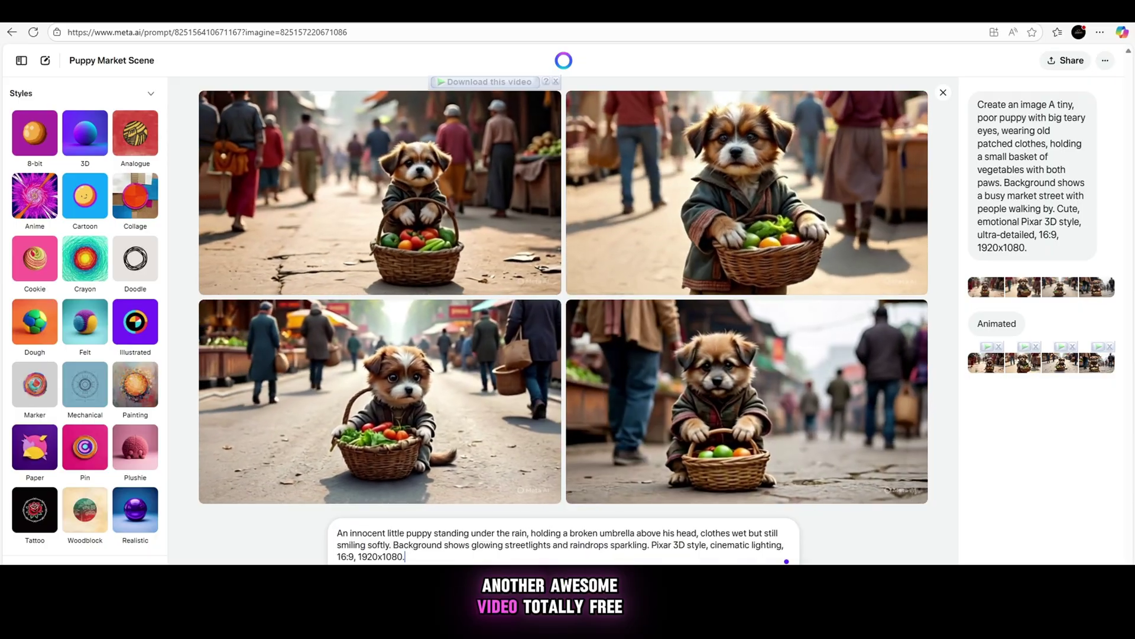
key("Return")
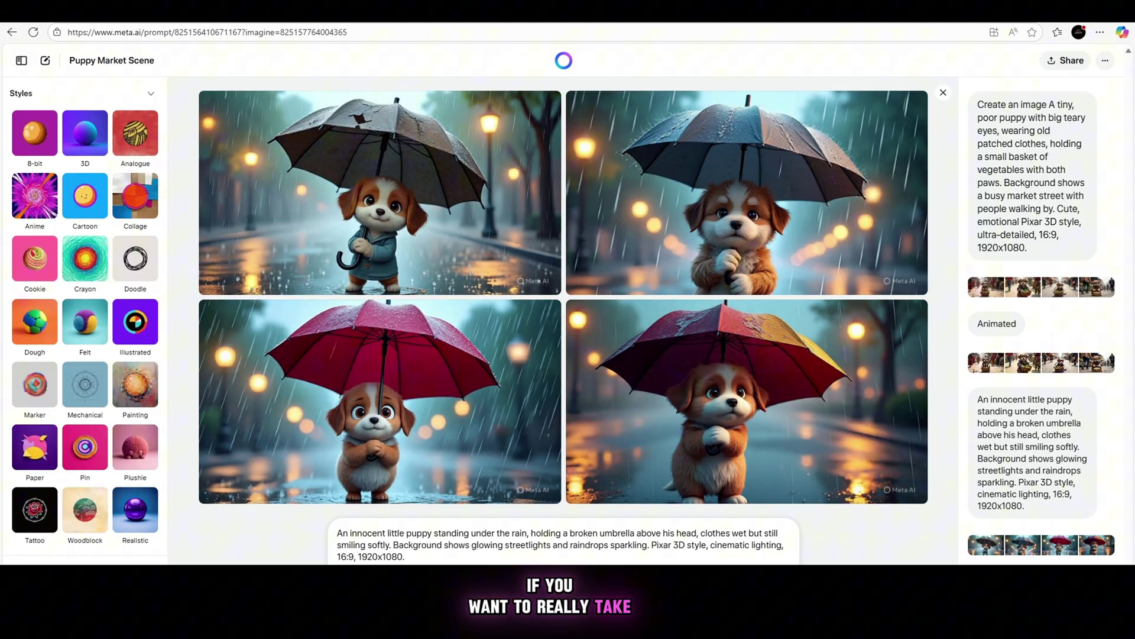
left_click(653, 560)
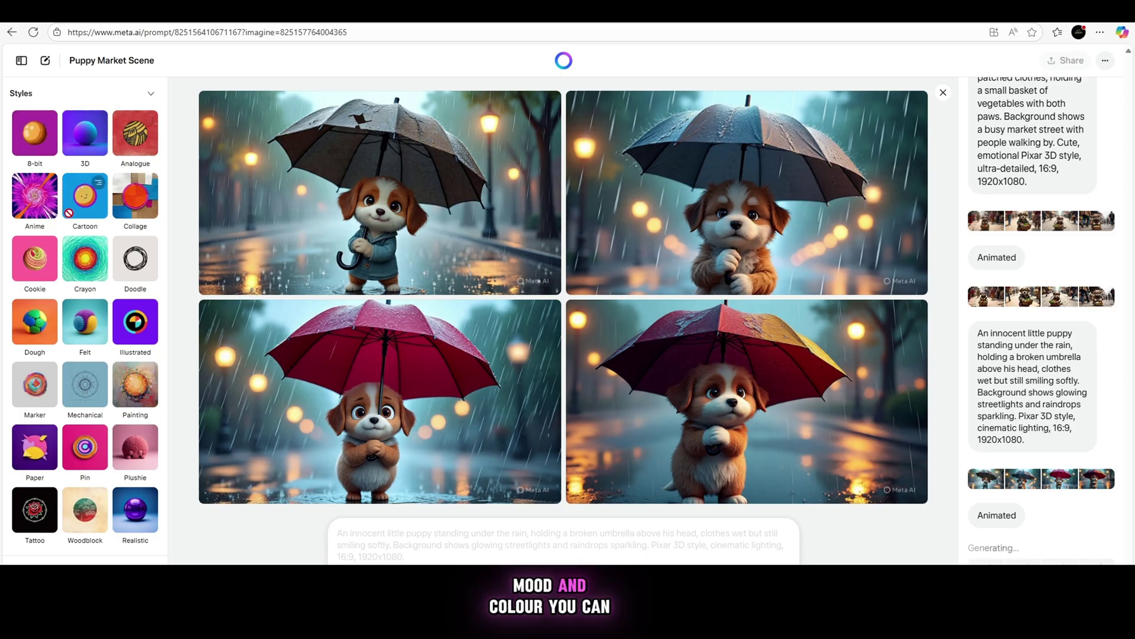
Browse the Styles sidebar through Moods and Lighting while the rain puppy videos finish.
scroll(137, 421, "down", 1)
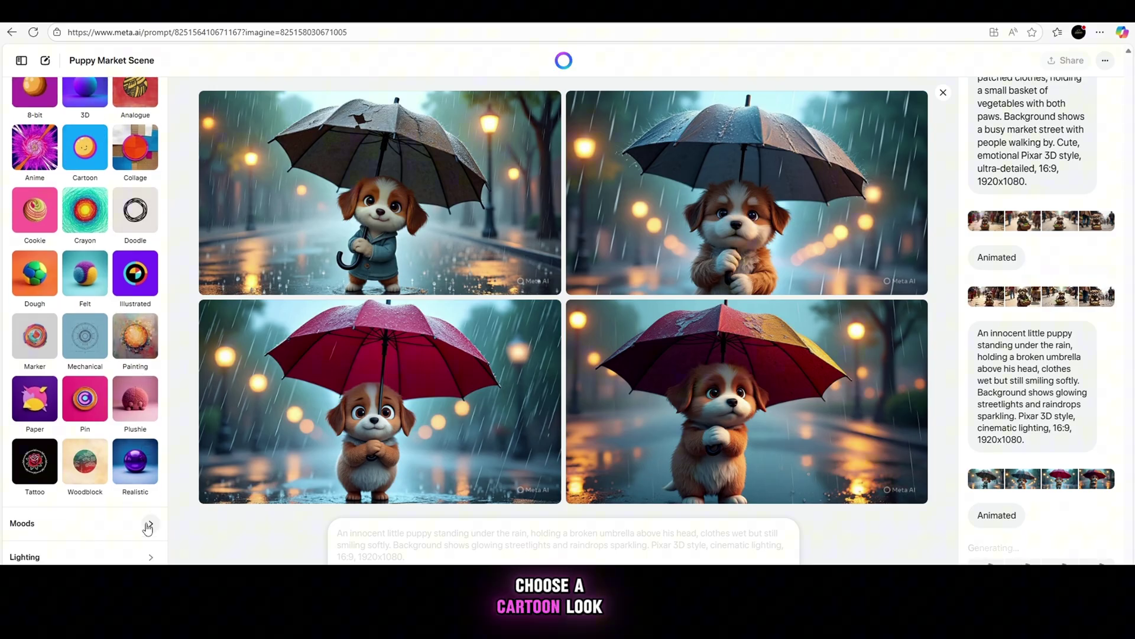
scroll(90, 178, "up", 1)
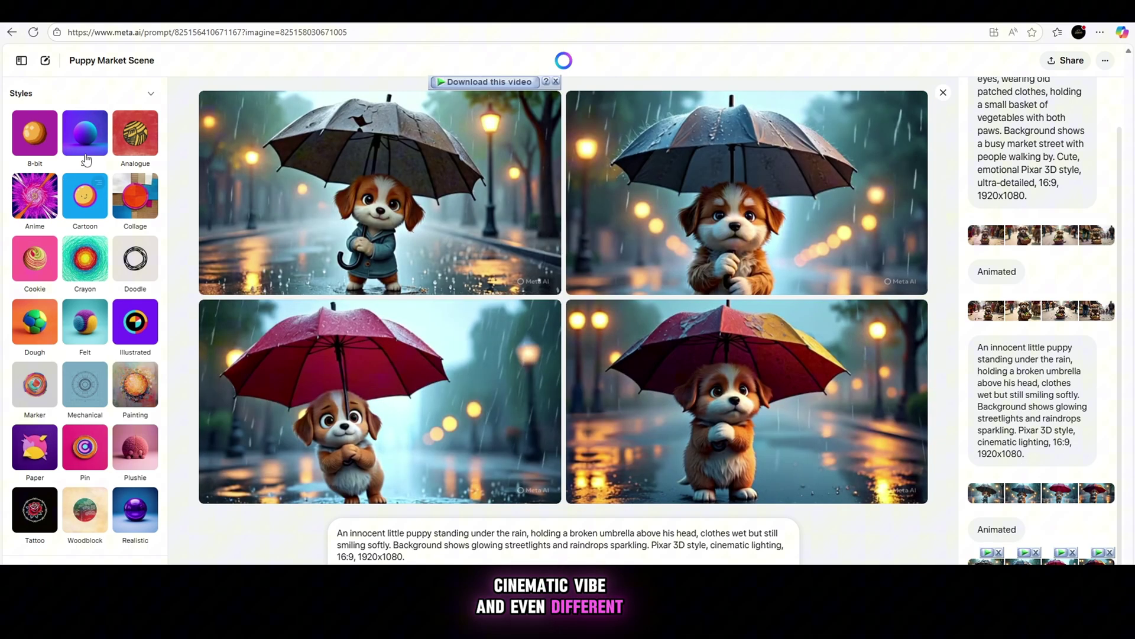
scroll(96, 427, "down", 4)
scroll(95, 427, "down", 4)
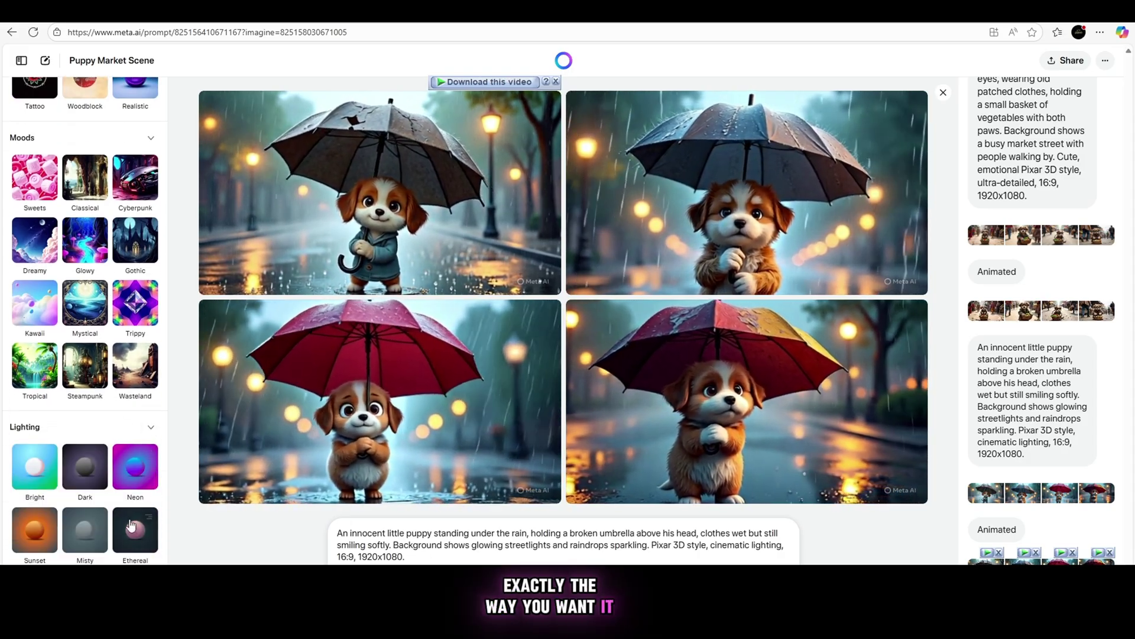
scroll(131, 500, "down", 3)
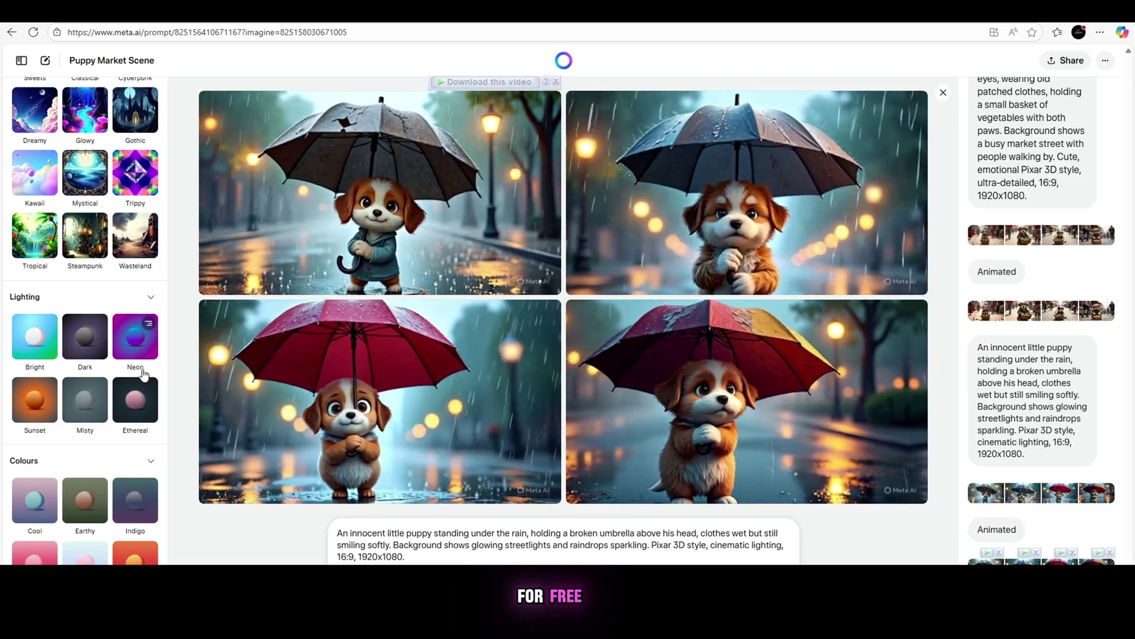
scroll(101, 455, "up", 1)
scroll(101, 455, "up", 8)
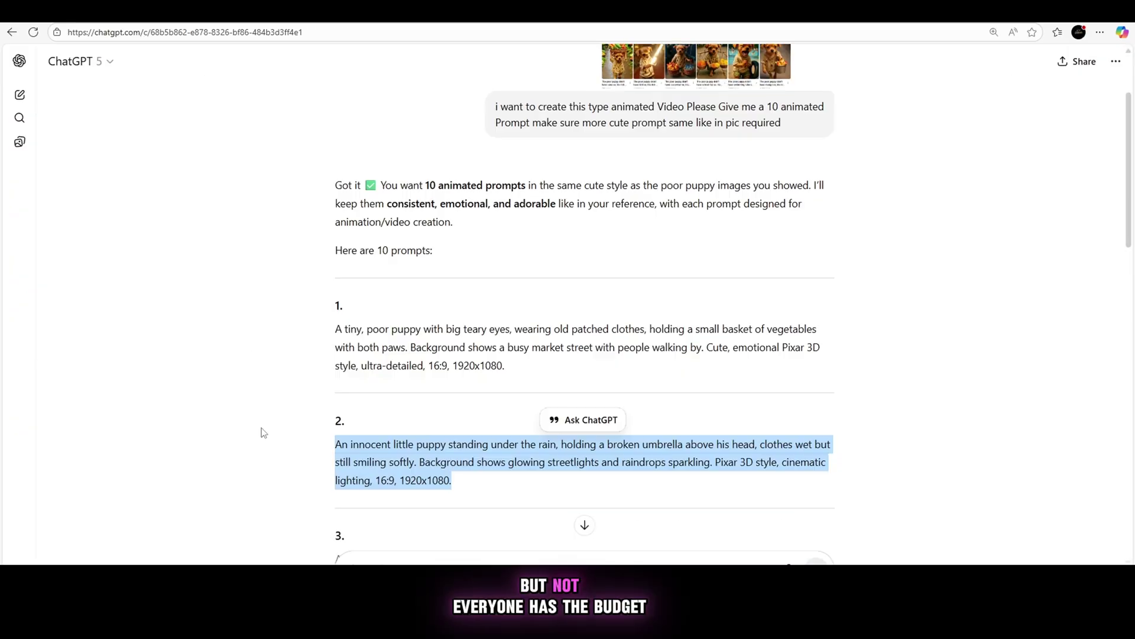
scroll(262, 430, "down", 3)
Copy the third ChatGPT prompt, the sack-carrying puppy one.
triple_click(365, 400)
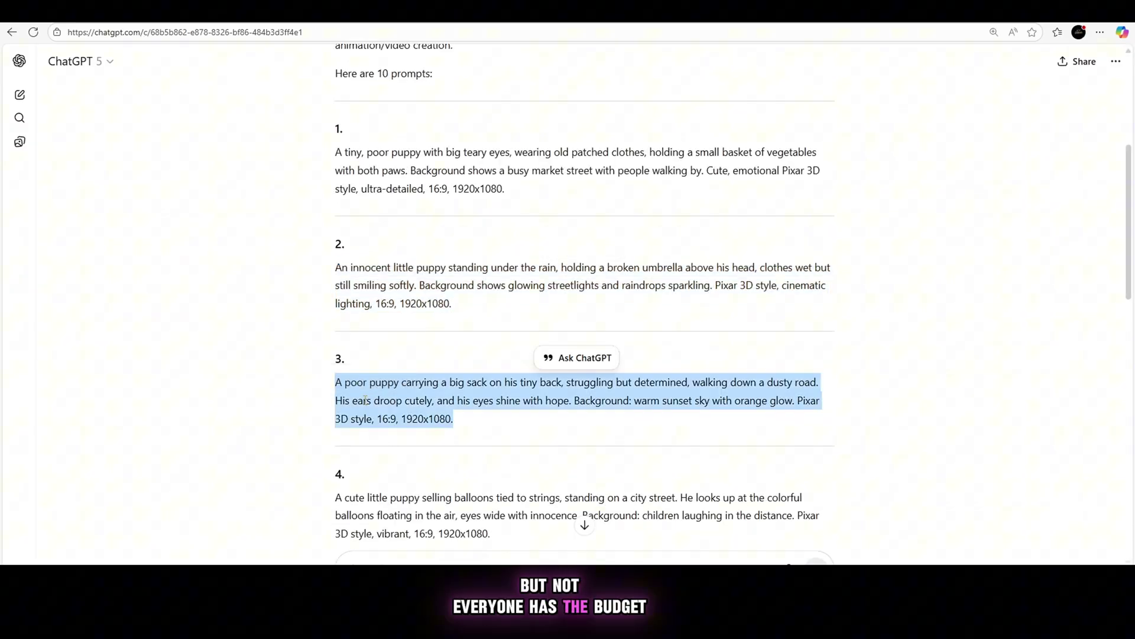
right_click(365, 399)
left_click(397, 193)
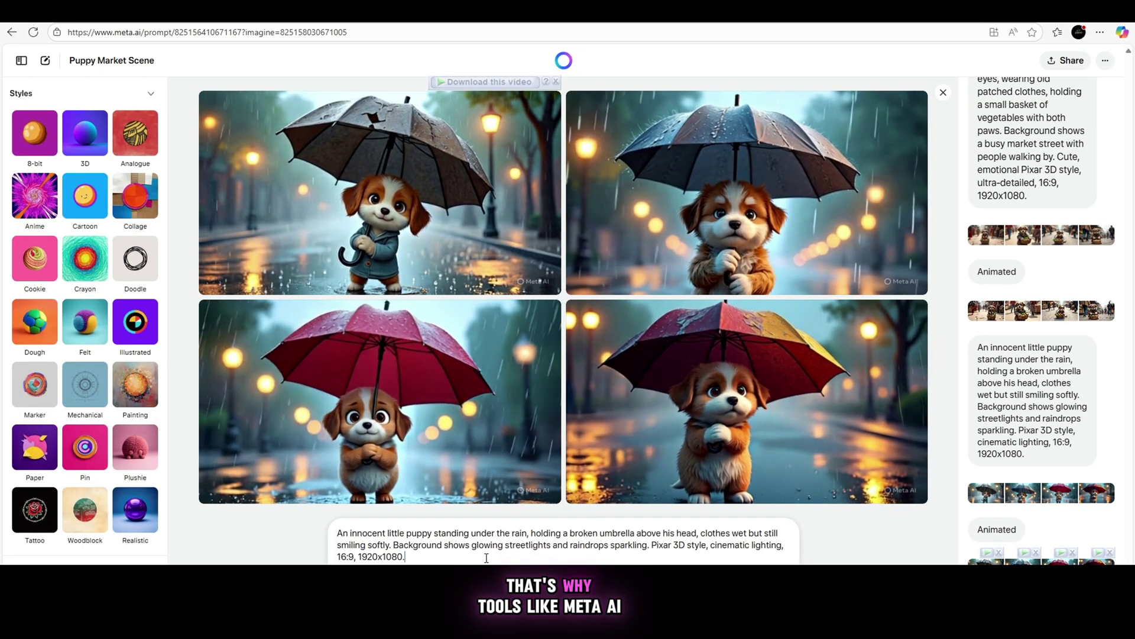
Replace the prompt with the sack-carrying puppy prompt and generate the four sunset-road images.
triple_click(486, 558)
right_click(486, 558)
left_click(520, 361)
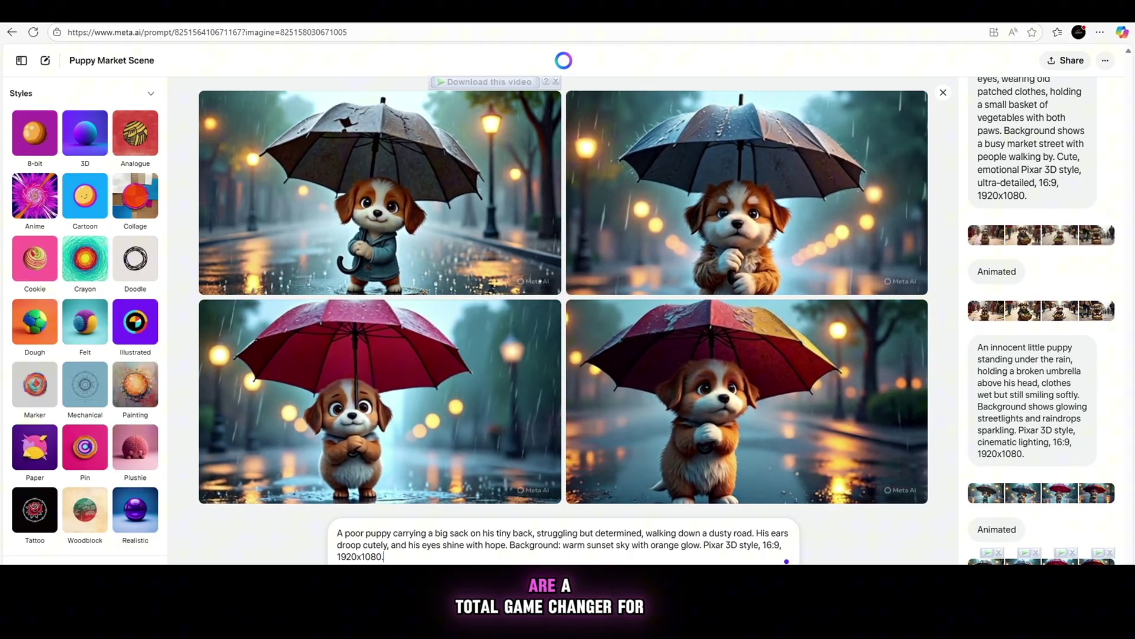
key("Return")
mouse_move(423, 462)
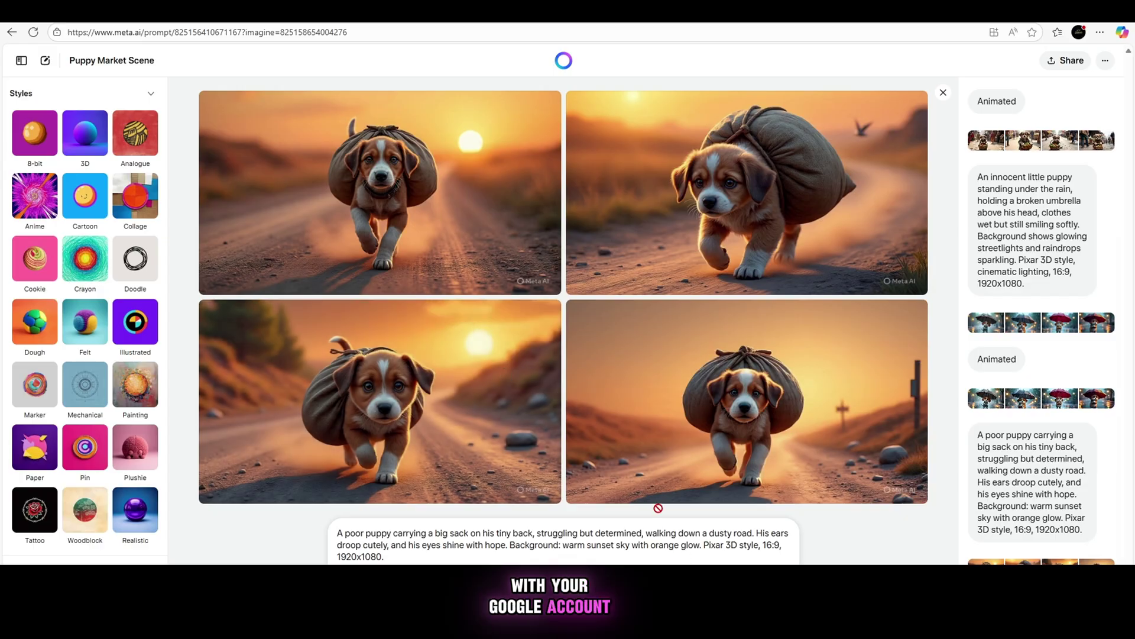
mouse_move(592, 407)
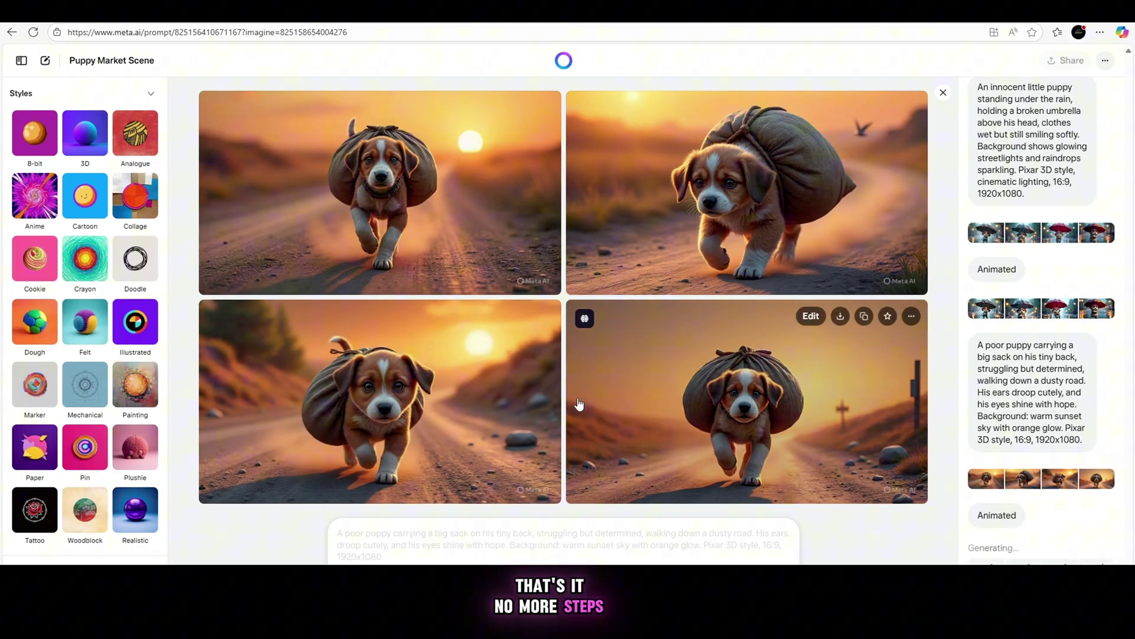